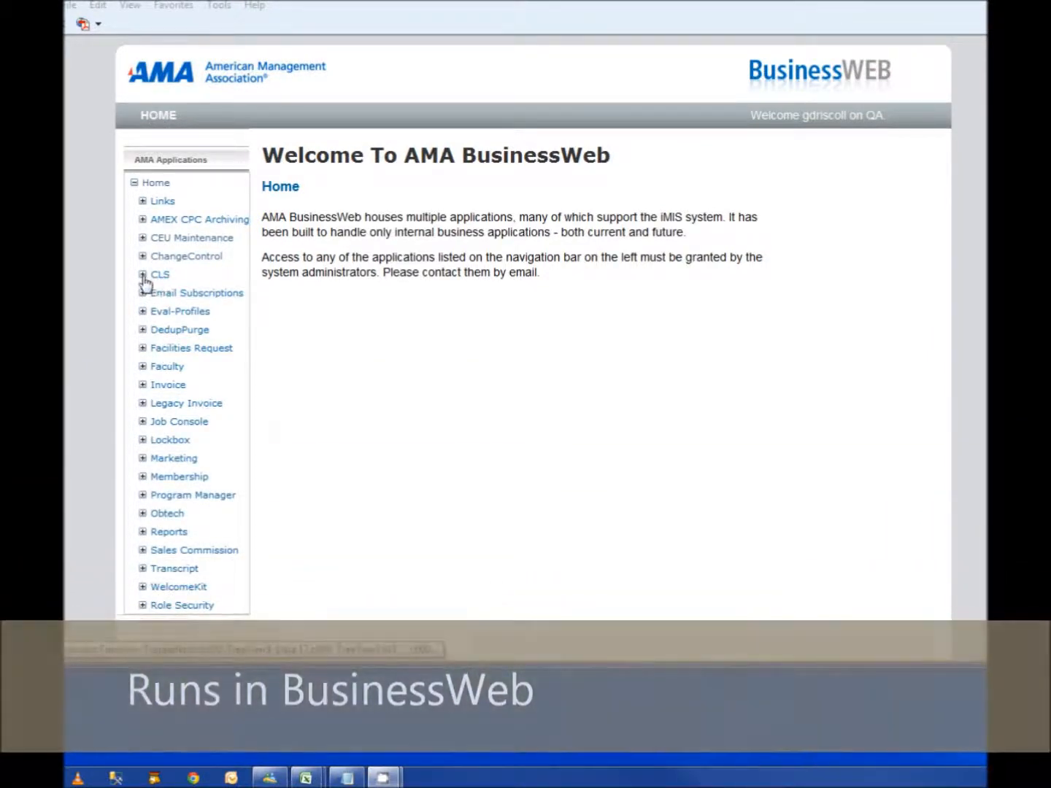
Step: Open the CLS Onsite Rosters list and check its filter row and records-per-page choices, keeping 15 per page
{"action": "left_click", "coordinate": [143, 275]}
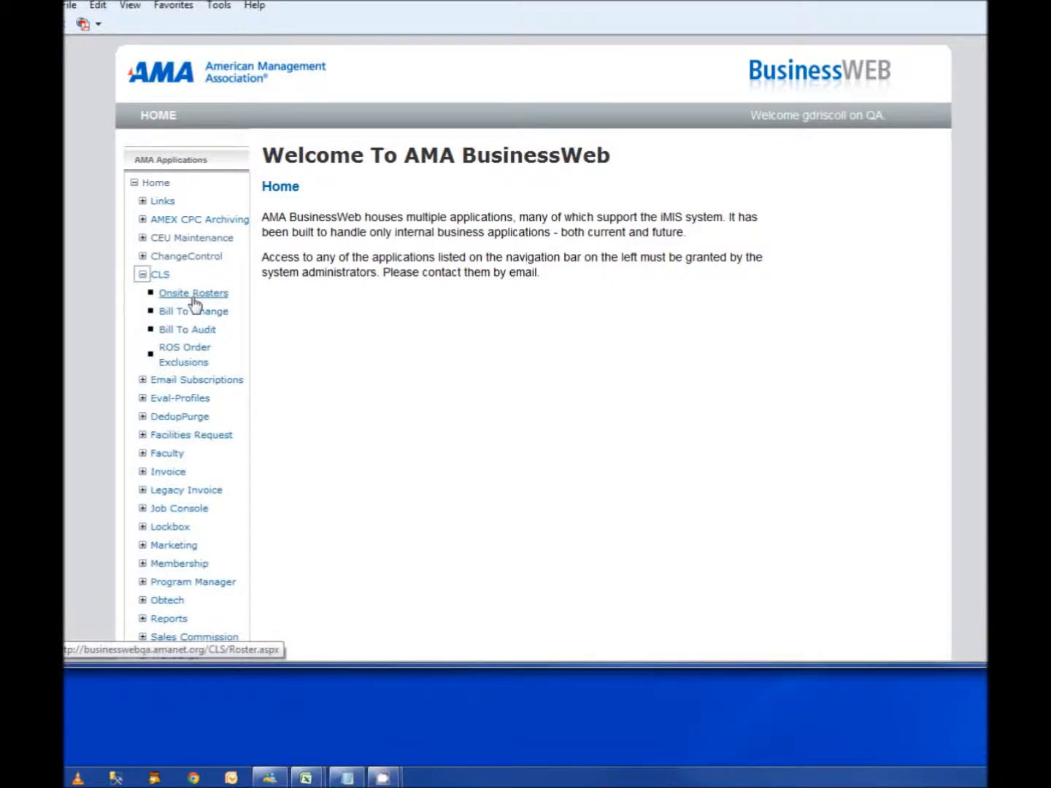
{"action": "left_click", "coordinate": [207, 298]}
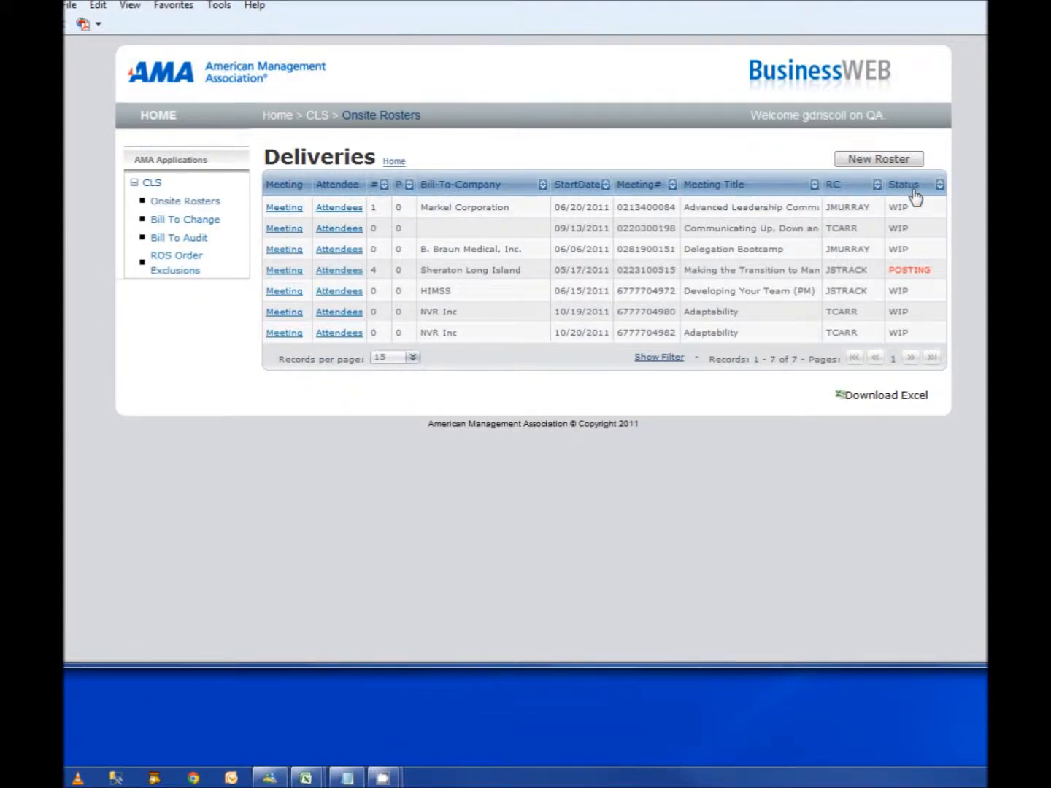
{"action": "left_click", "coordinate": [659, 358]}
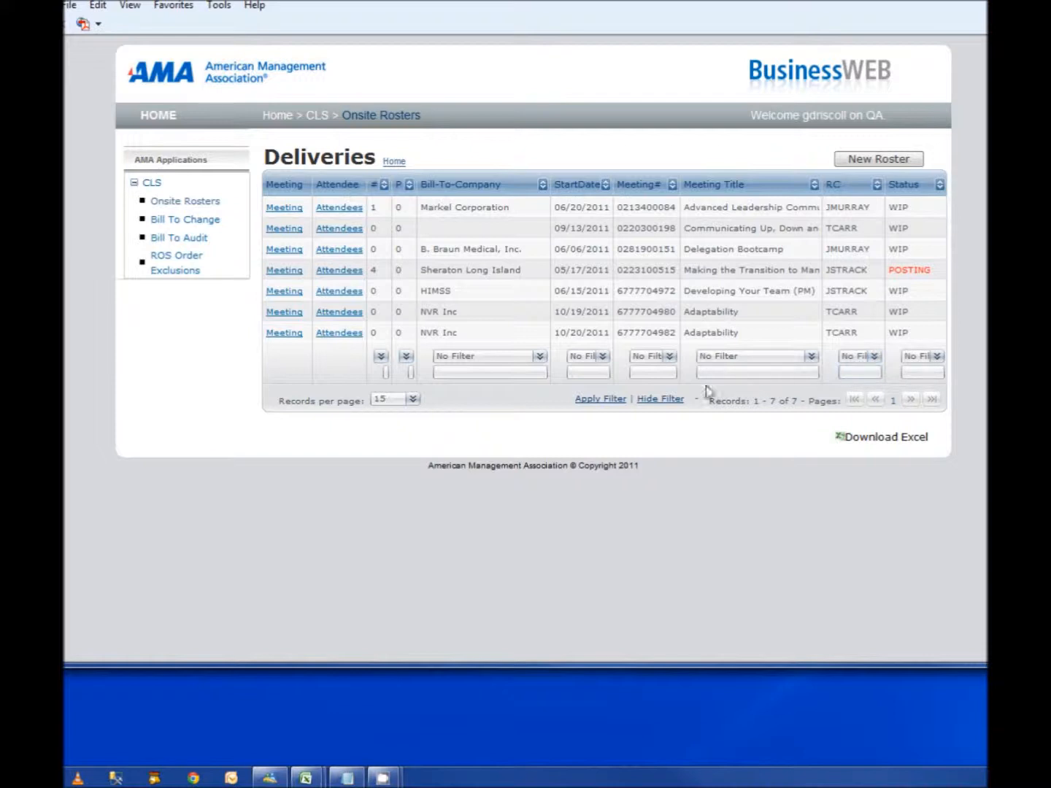
{"action": "left_click", "coordinate": [661, 399]}
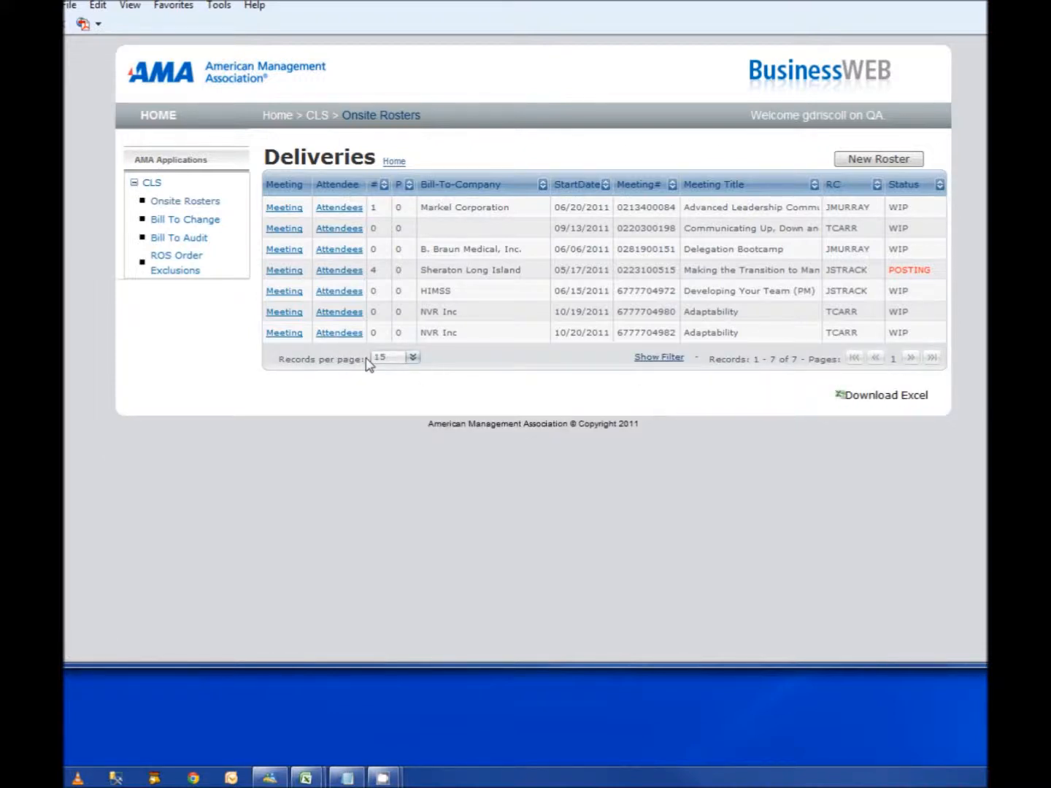
{"action": "left_click", "coordinate": [413, 358]}
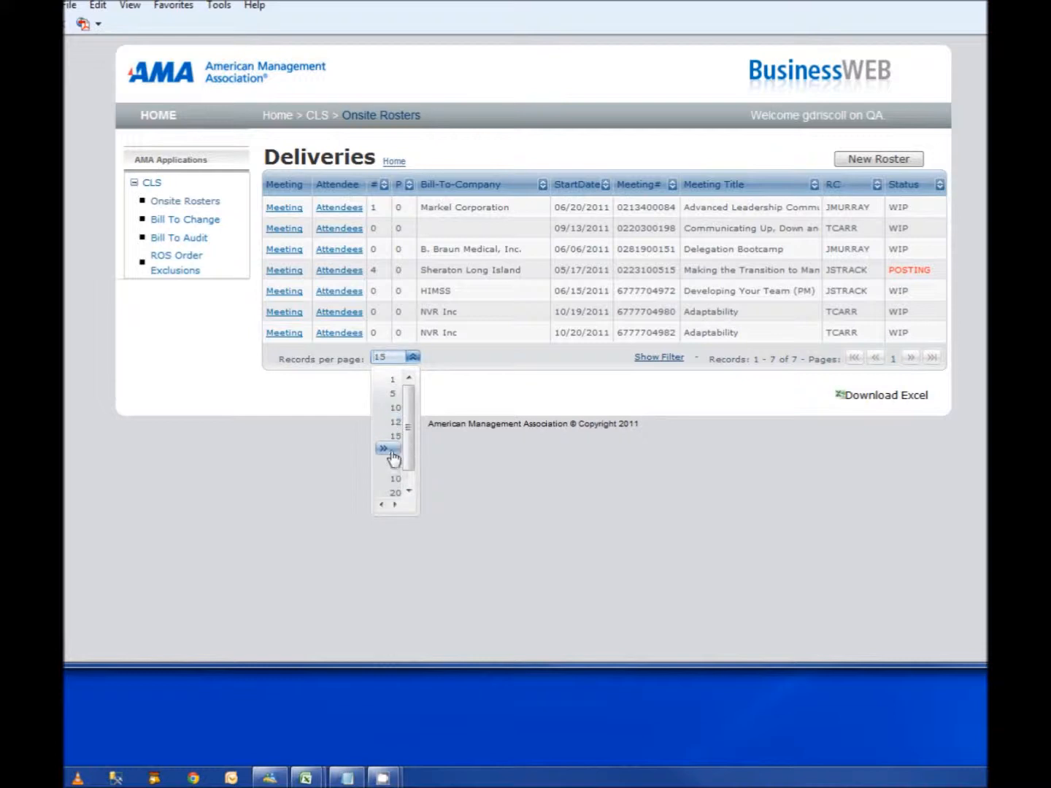
{"action": "left_click", "coordinate": [396, 451]}
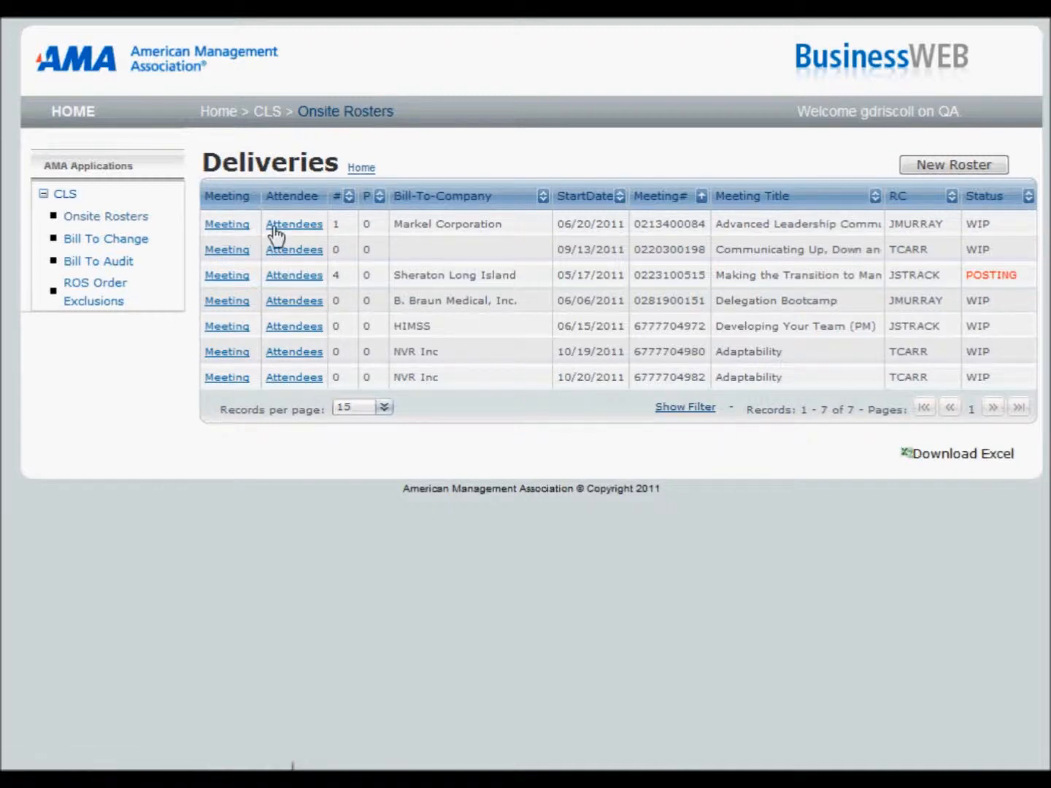
Step: Add the line "COME TO THE SHOE." to the roster comments of the Markel Corporation meeting and save it
{"action": "left_click", "coordinate": [216, 228]}
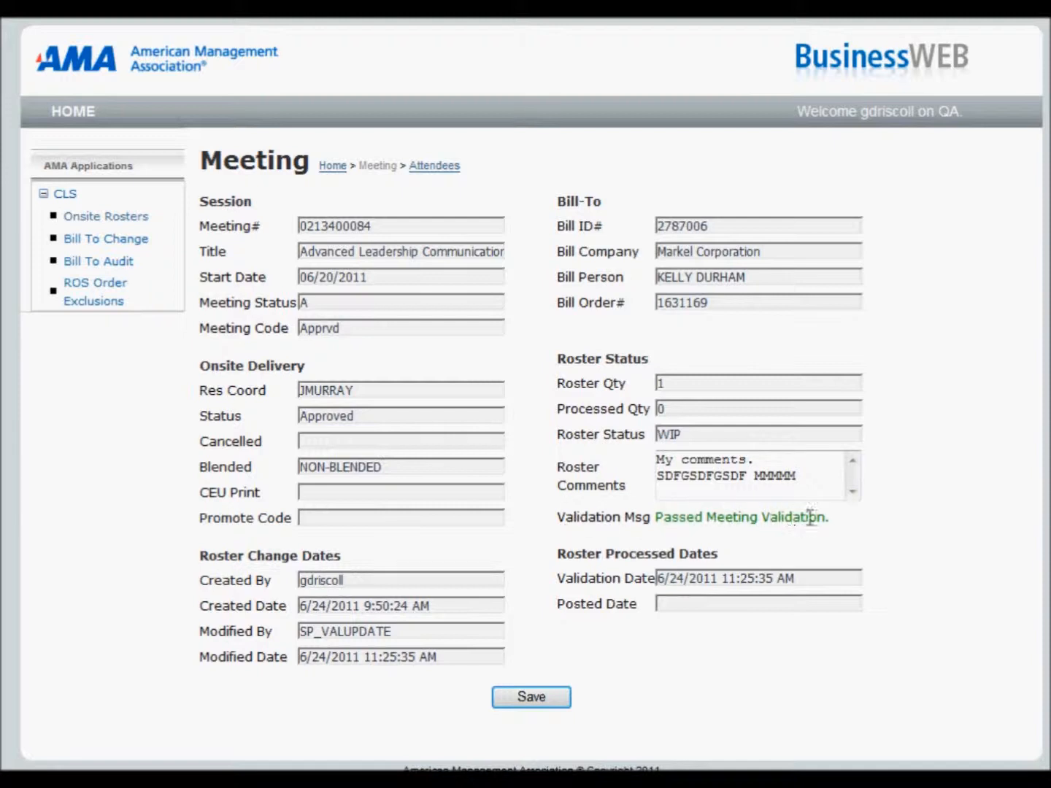
{"action": "left_click", "coordinate": [798, 492]}
{"action": "type", "text": "COME TO THE SHOE."}
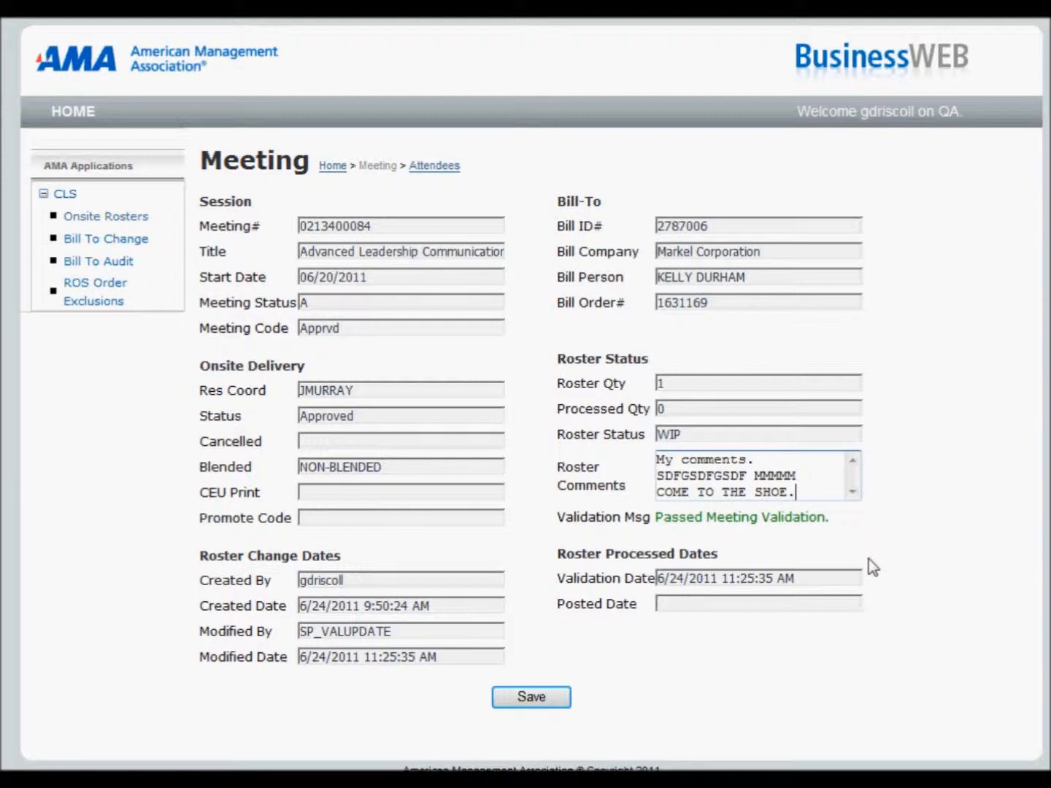
{"action": "left_click", "coordinate": [531, 699]}
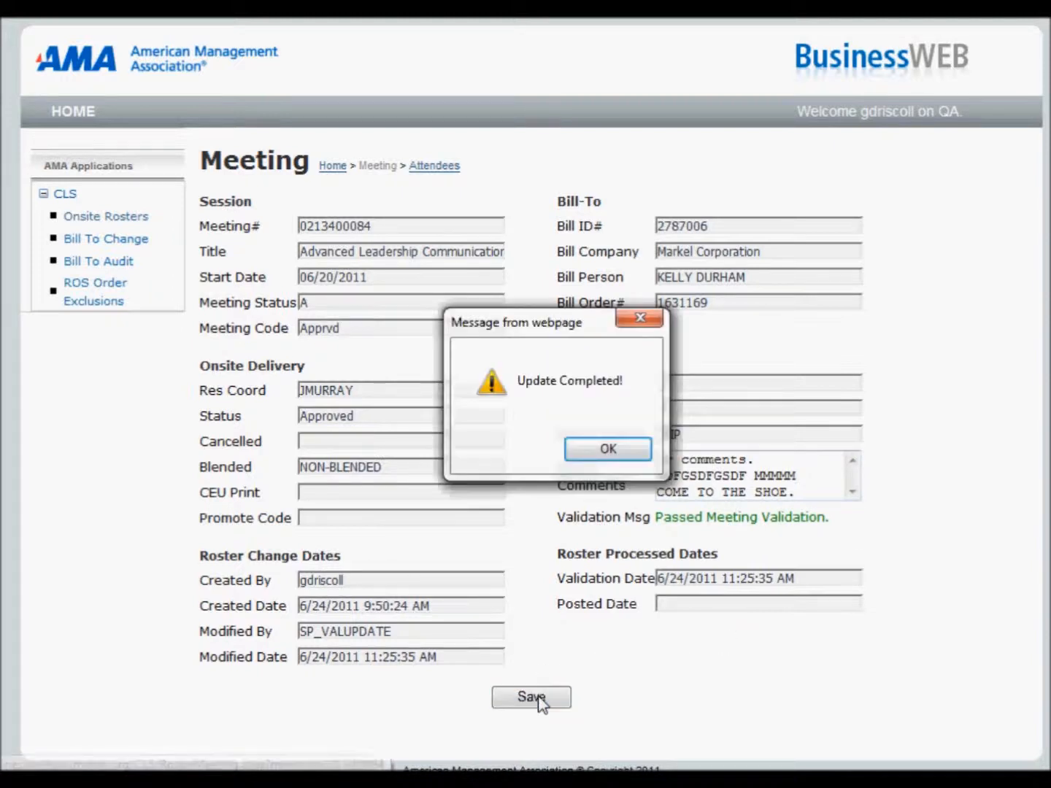
{"action": "left_click", "coordinate": [605, 450]}
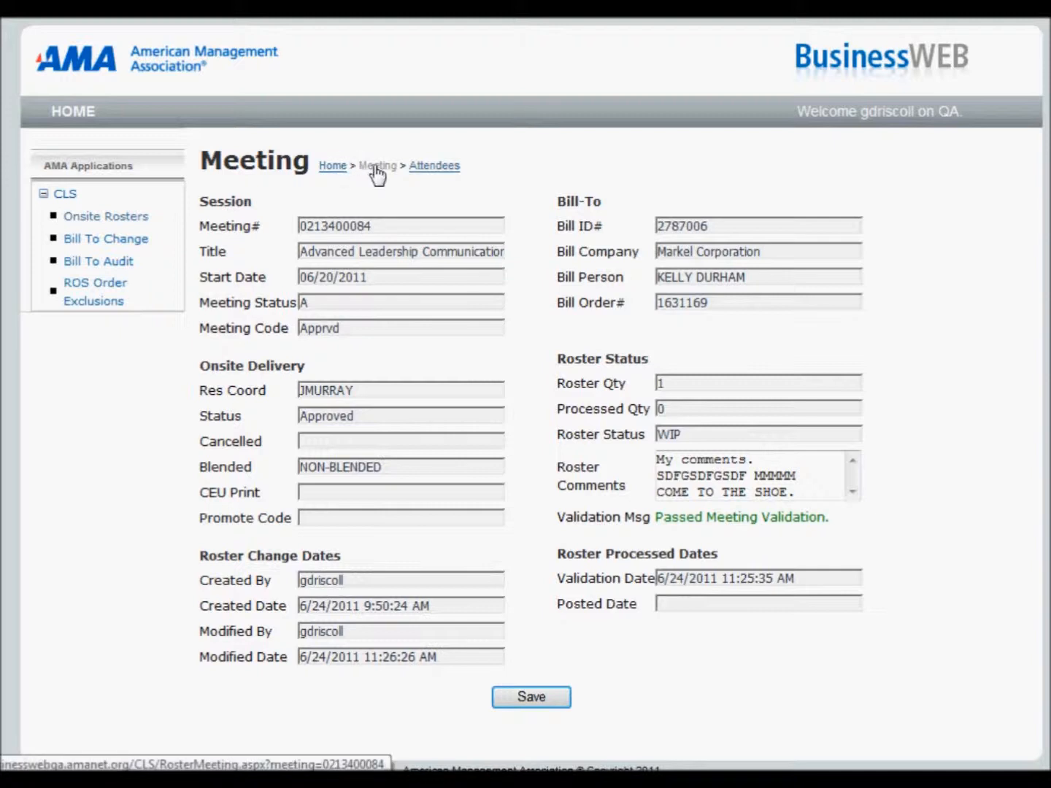
Step: Review the Markel Corporation roster's attendee list and the existing attendee's detail form, closing the form without saving
{"action": "left_click", "coordinate": [436, 168]}
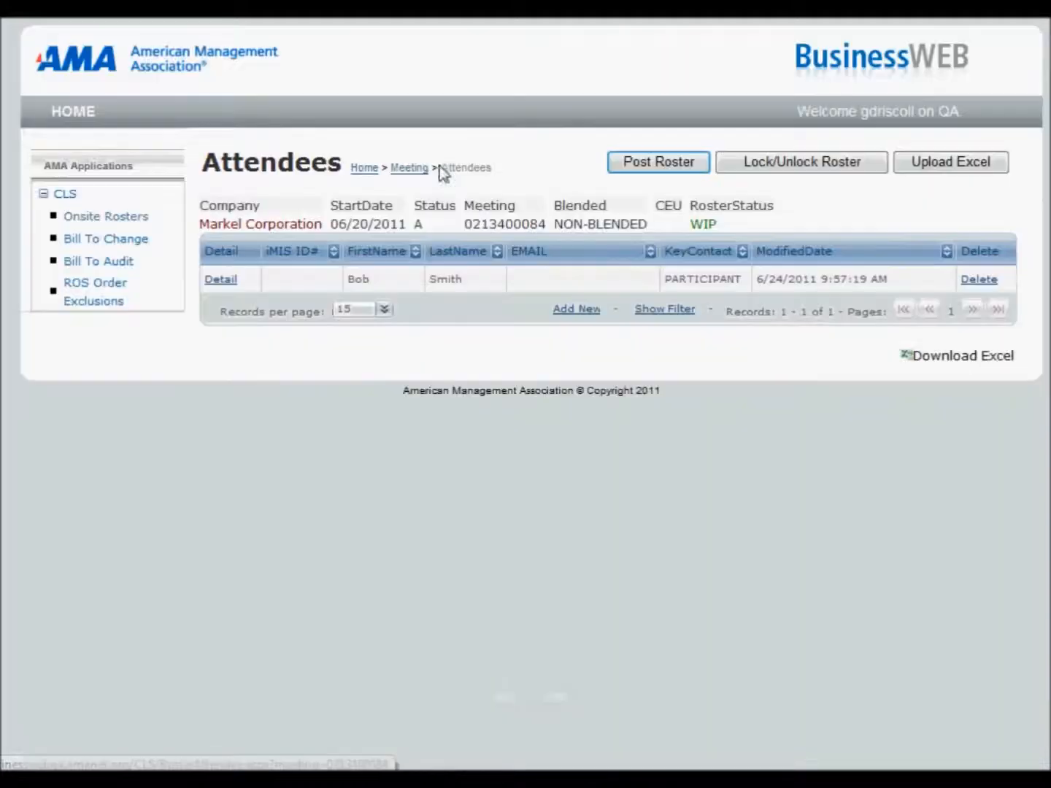
{"action": "left_click", "coordinate": [407, 169]}
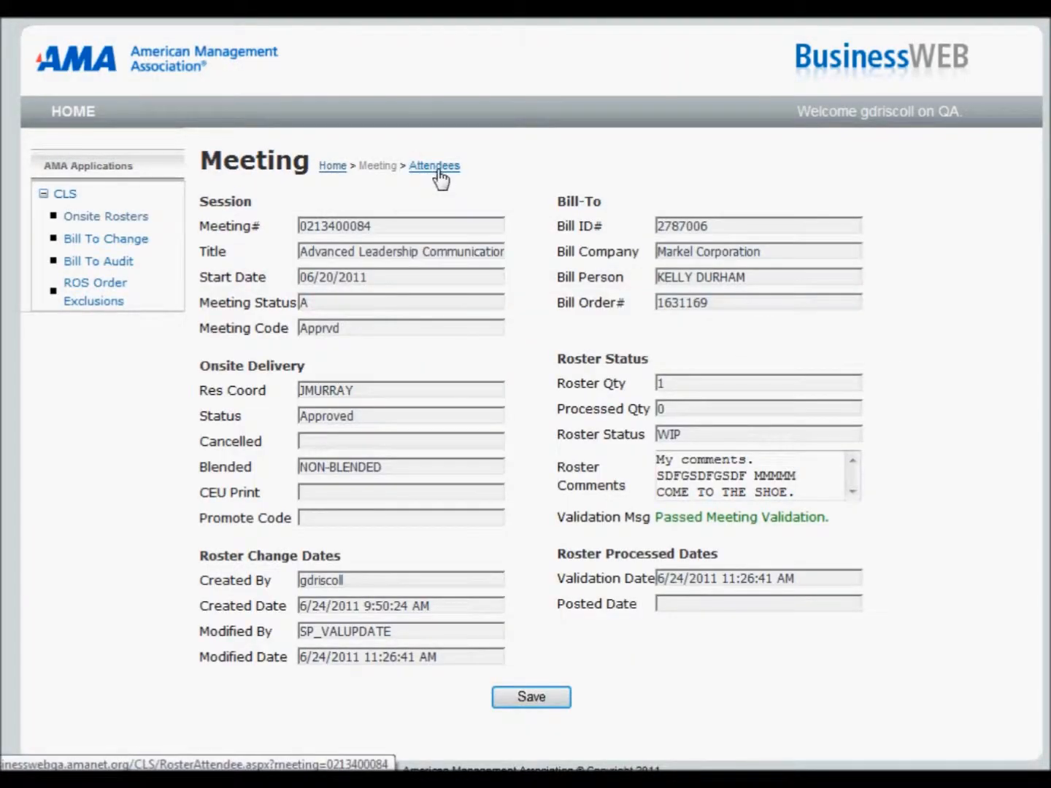
{"action": "left_click", "coordinate": [437, 168]}
{"action": "left_click", "coordinate": [411, 168]}
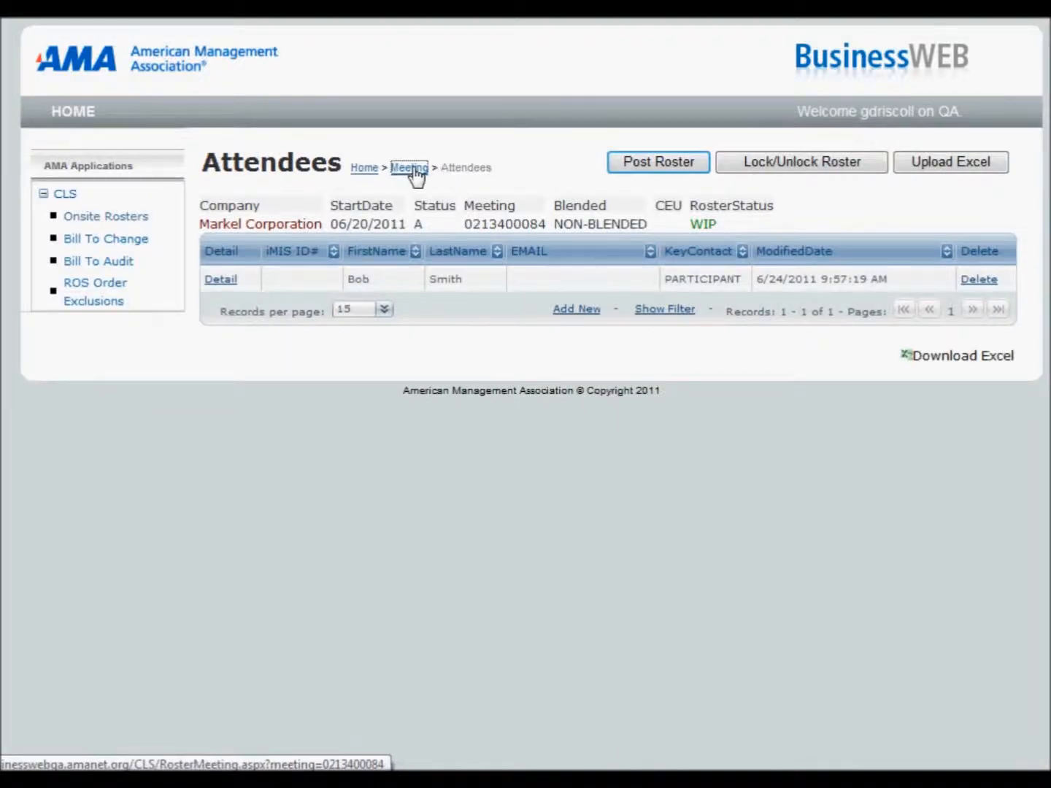
{"action": "left_click", "coordinate": [437, 167]}
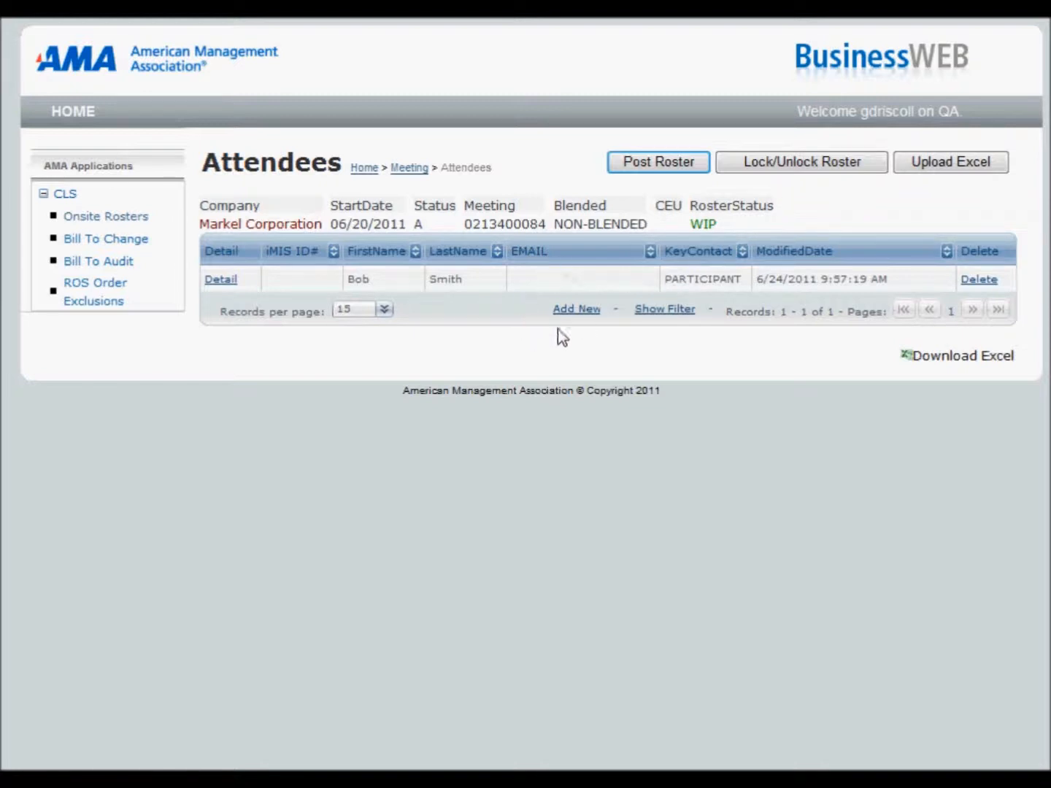
{"action": "left_click", "coordinate": [221, 280]}
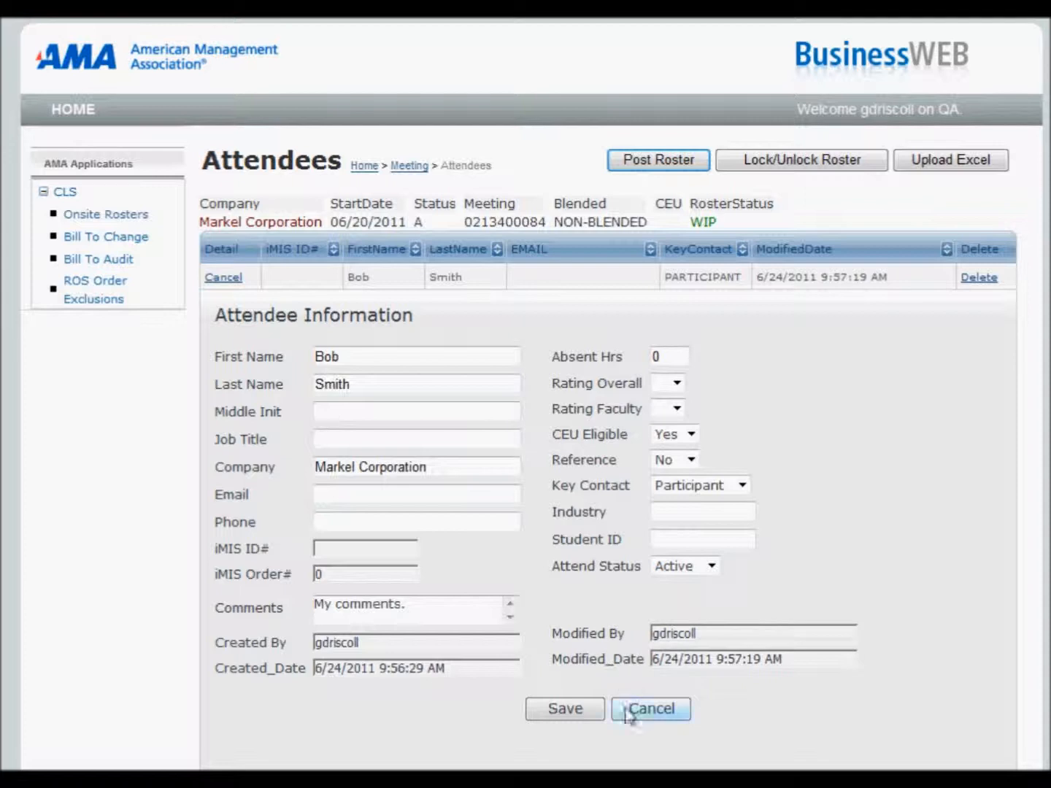
{"action": "left_click", "coordinate": [654, 710]}
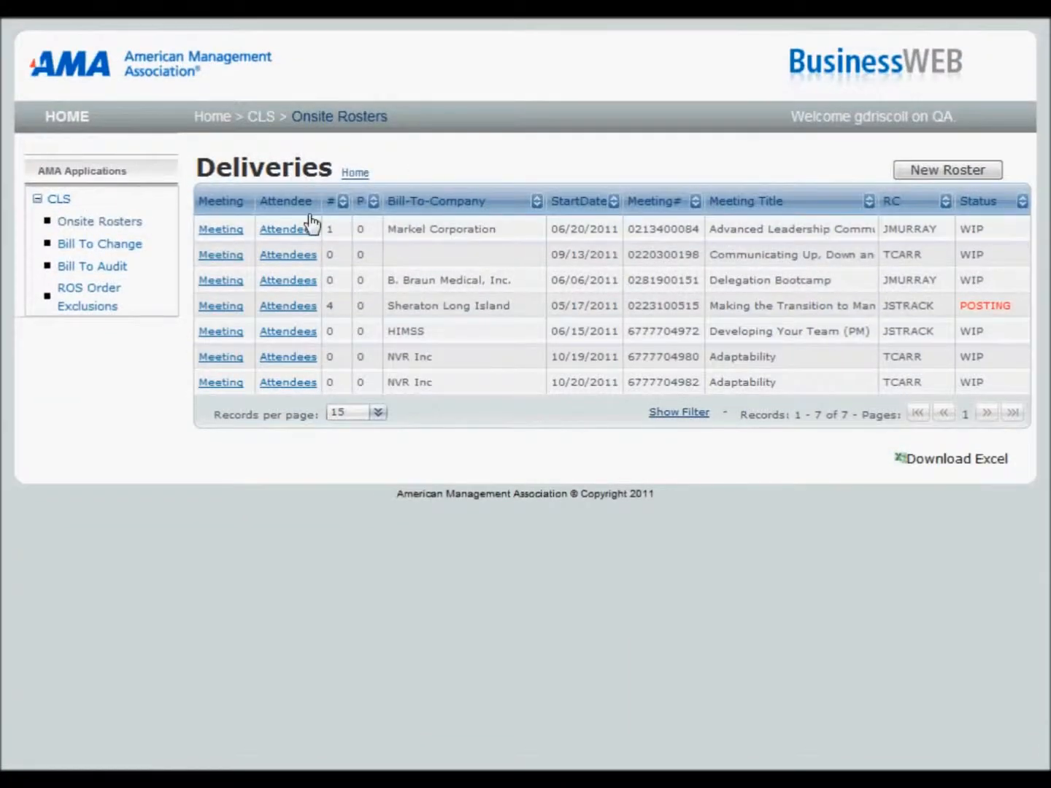
{"action": "left_click", "coordinate": [936, 175]}
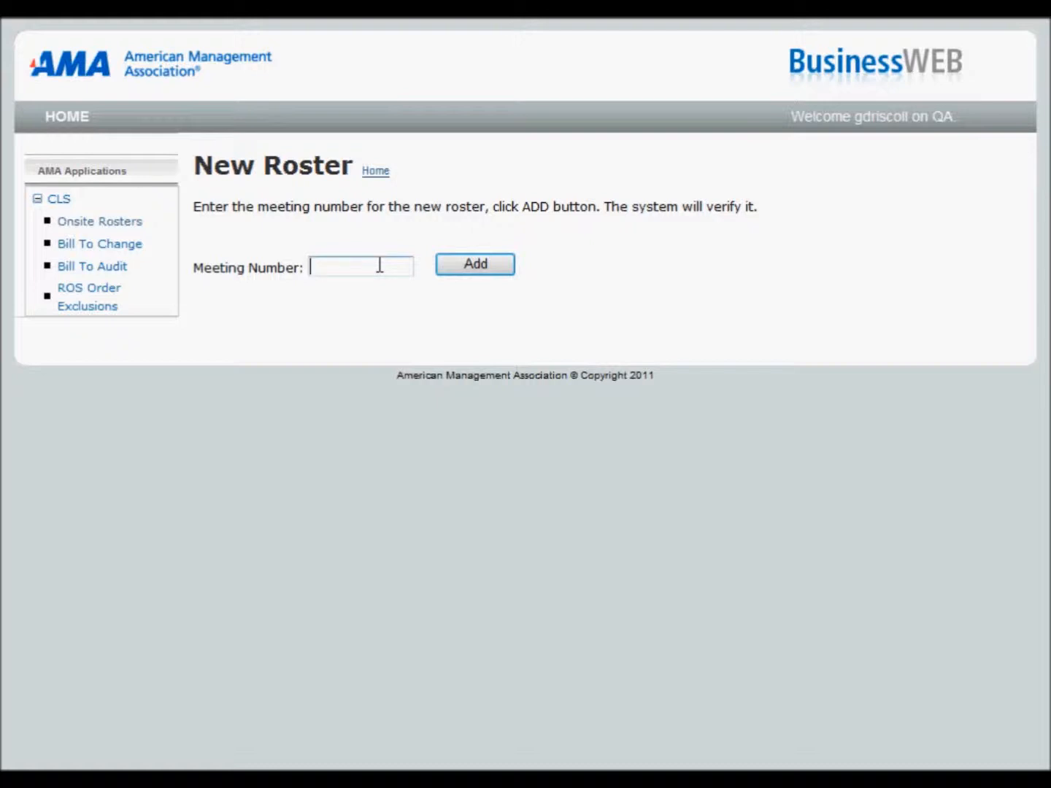
{"action": "key", "text": "ctrl+v"}
{"action": "left_click", "coordinate": [470, 269]}
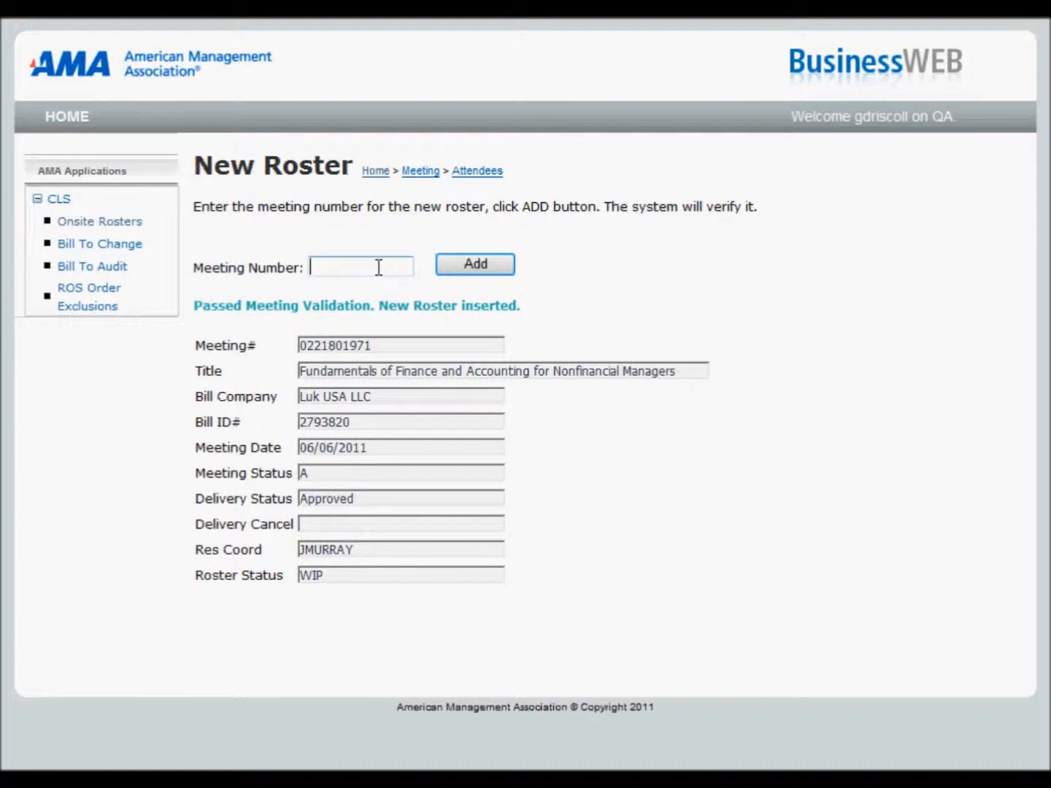
{"action": "key", "text": "ctrl+v"}
{"action": "left_click", "coordinate": [477, 265]}
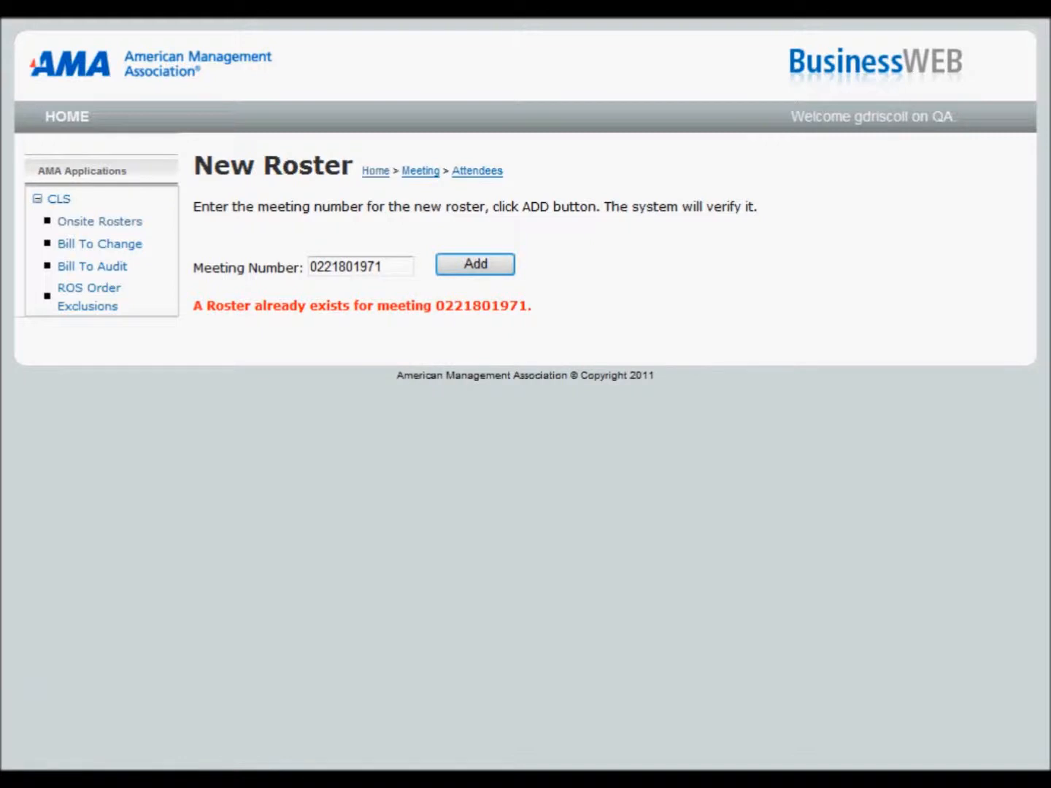
{"action": "left_click_drag", "start_coordinate": [396, 266], "coordinate": [279, 276]}
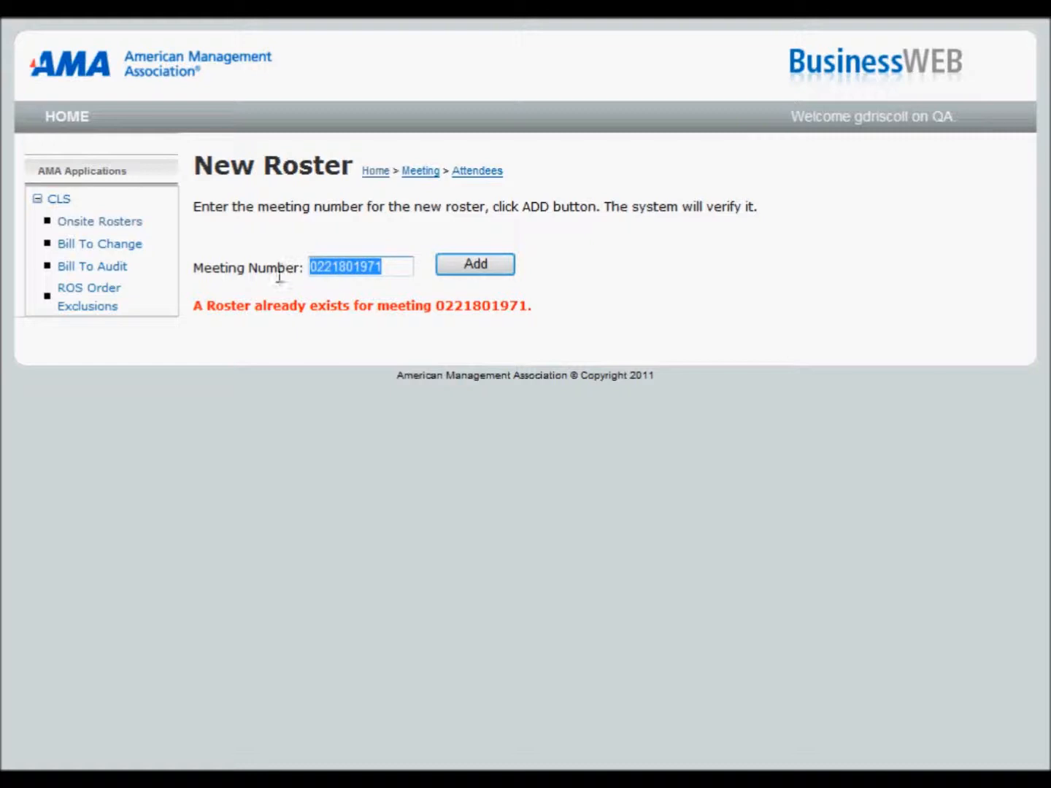
{"action": "key", "text": "ctrl+v"}
{"action": "left_click", "coordinate": [485, 266]}
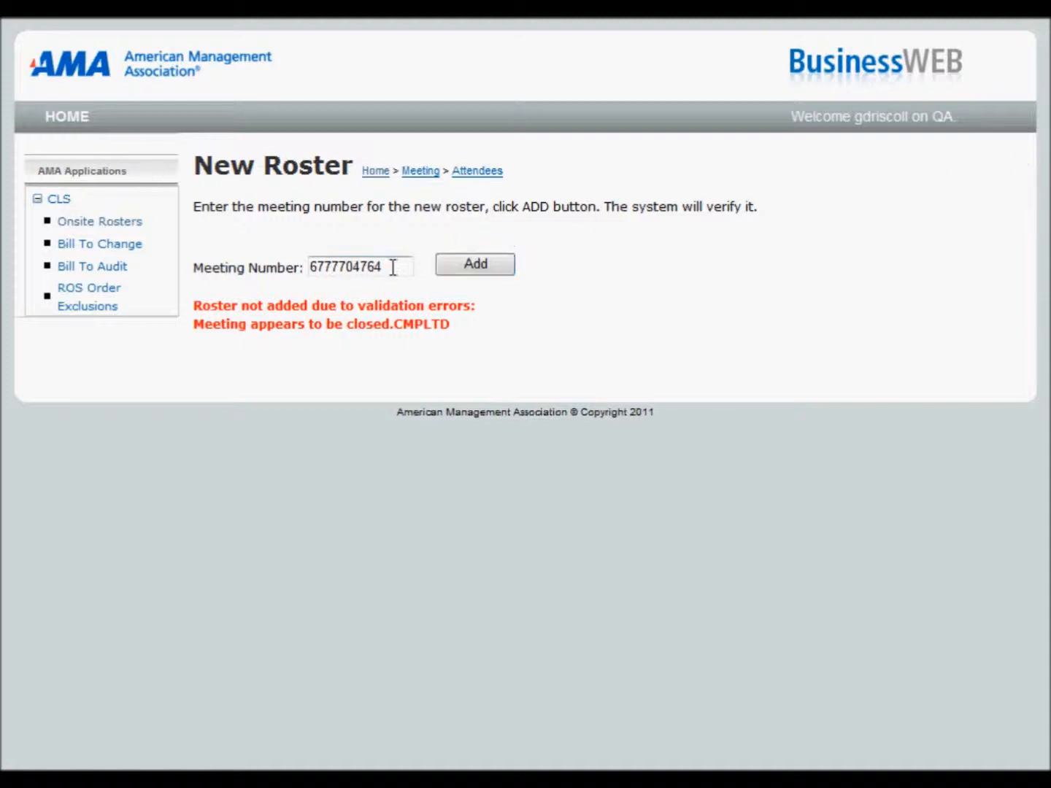
{"action": "left_click_drag", "start_coordinate": [392, 267], "coordinate": [263, 266]}
{"action": "key", "text": "ctrl+v"}
{"action": "left_click", "coordinate": [470, 269]}
{"action": "left_click", "coordinate": [478, 272]}
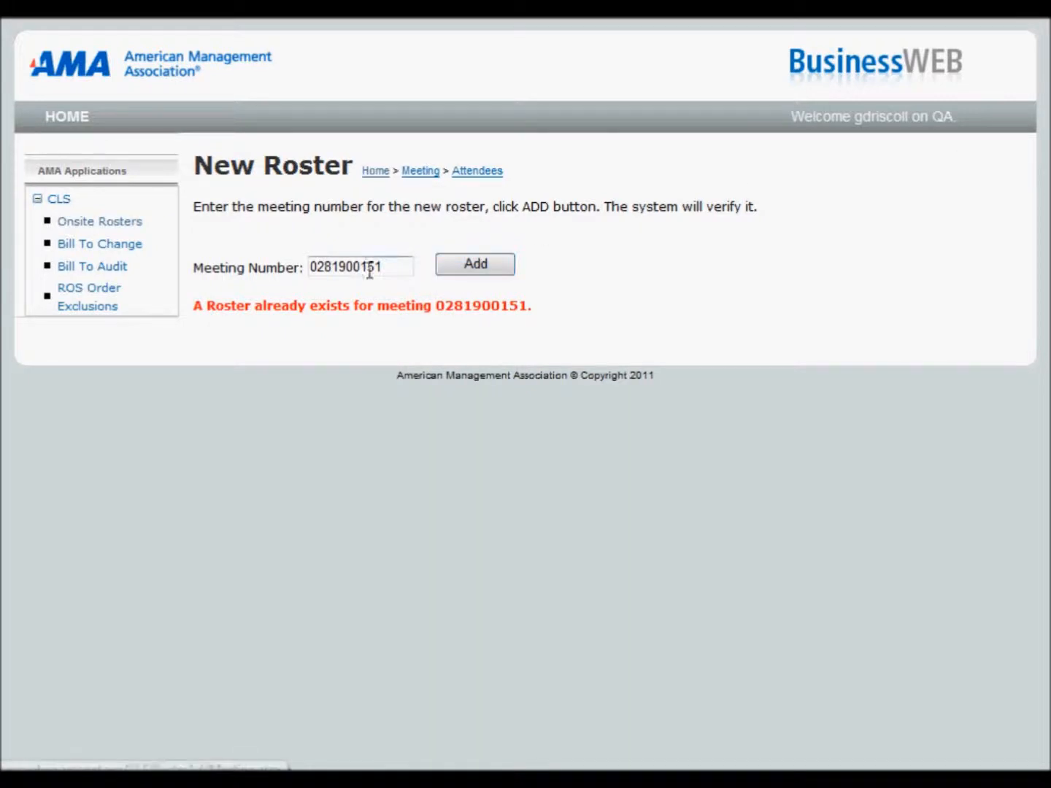
{"action": "left_click_drag", "start_coordinate": [391, 264], "coordinate": [292, 266]}
{"action": "key", "text": "ctrl+v"}
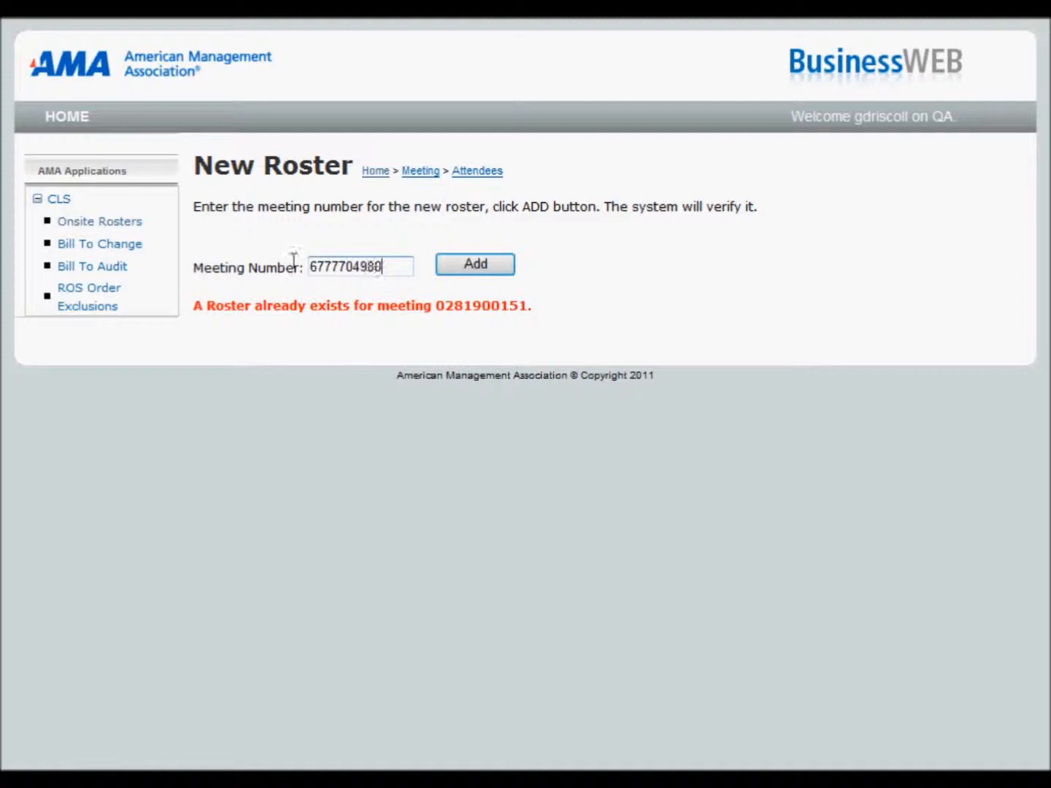
{"action": "left_click", "coordinate": [470, 266]}
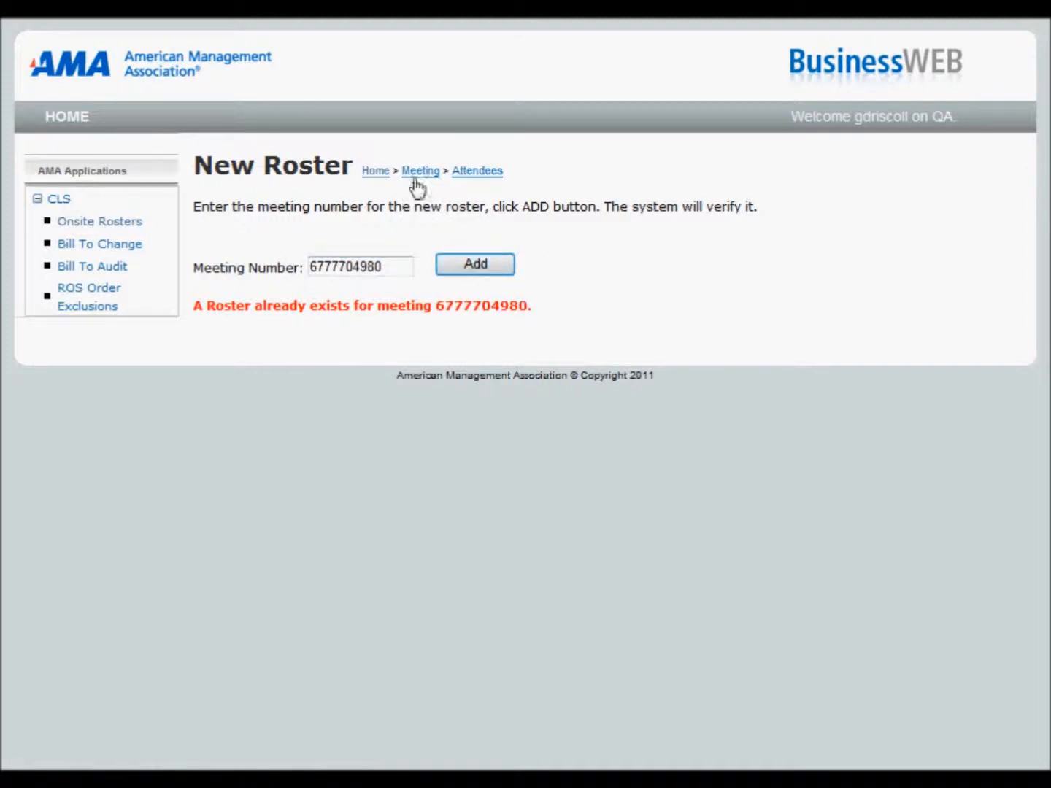
Step: Return to the deliveries list and open the attendees of the NVR Inc meeting starting 10/19/2011
{"action": "left_click", "coordinate": [375, 174]}
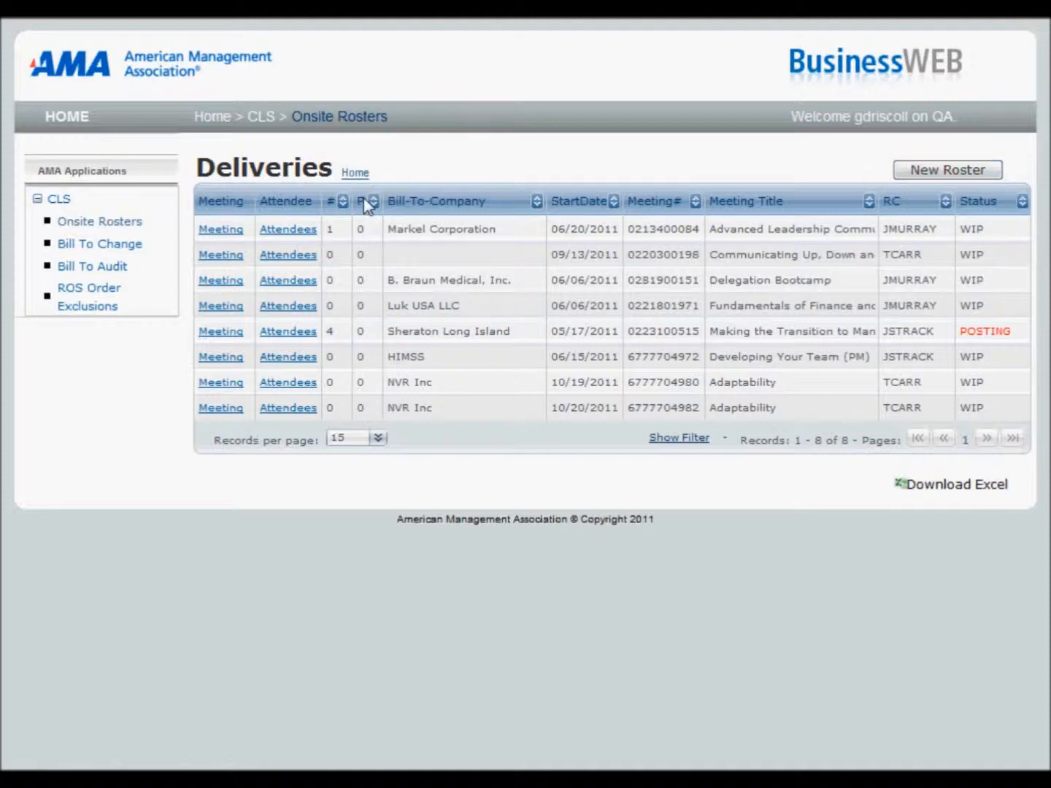
{"action": "left_click", "coordinate": [287, 382]}
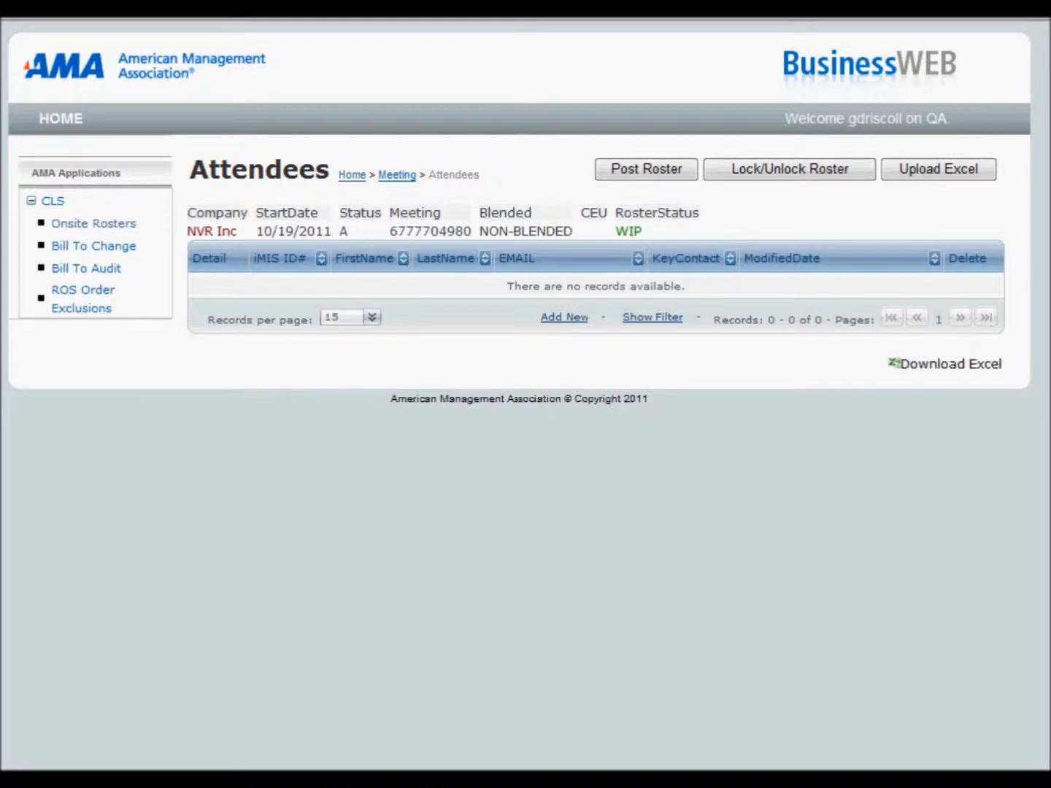
Step: Switch to Excel and examine the header row of g-roster13.xls and the attendee rows of g-roster12.xls
{"action": "left_click_drag", "start_coordinate": [1050, 3], "coordinate": [863, 4]}
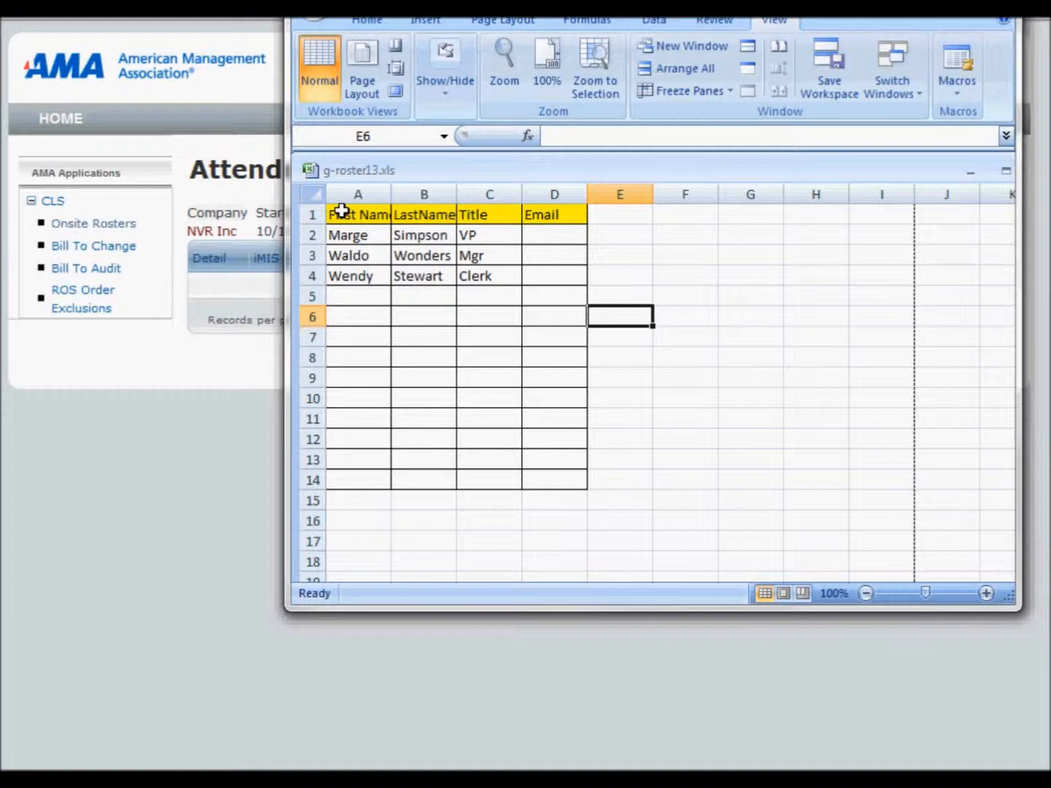
{"action": "left_click", "coordinate": [313, 215]}
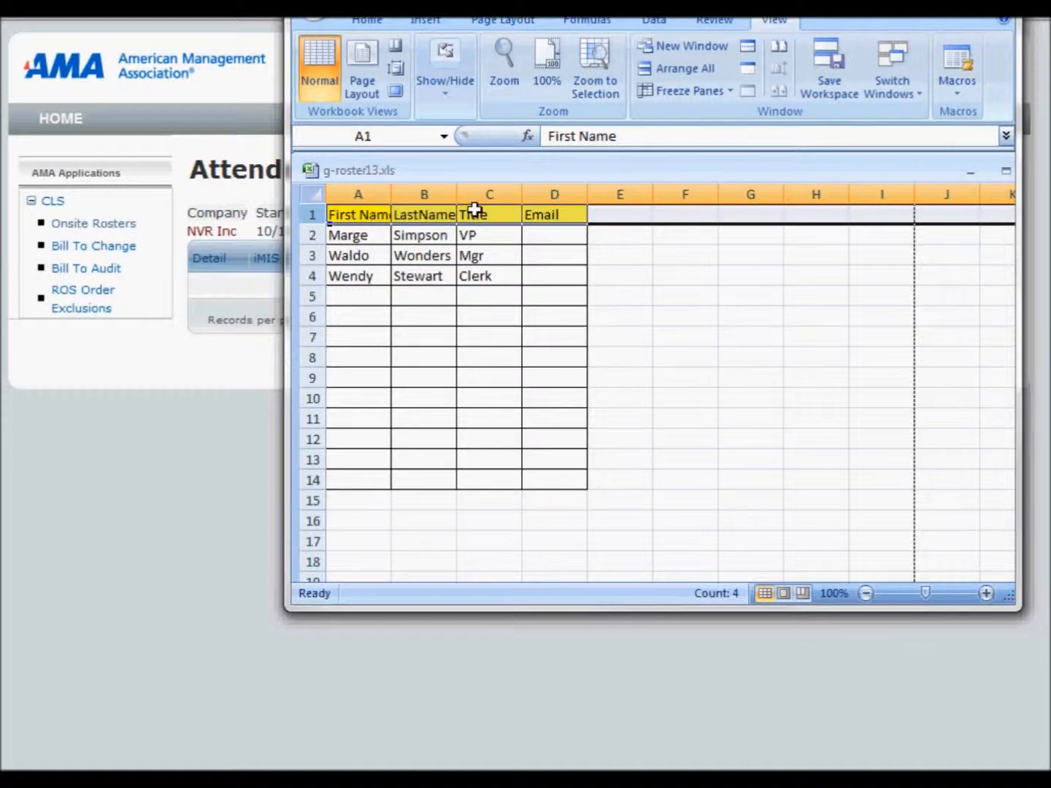
{"action": "left_click", "coordinate": [915, 95]}
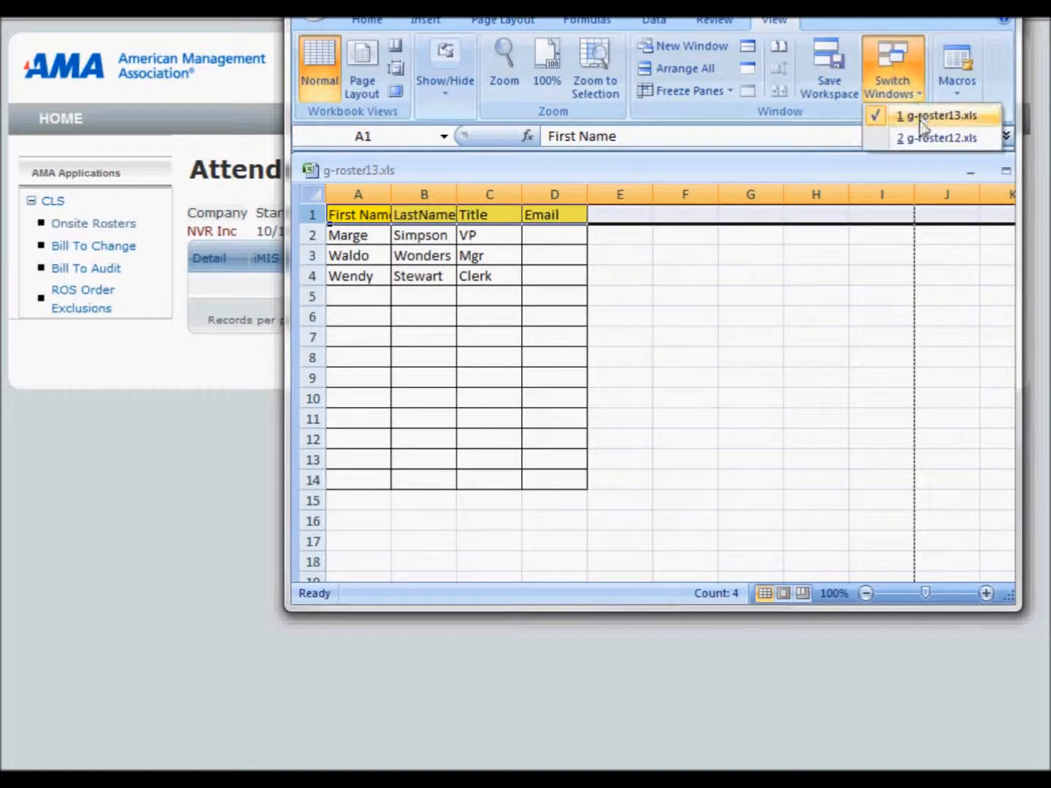
{"action": "left_click", "coordinate": [930, 138]}
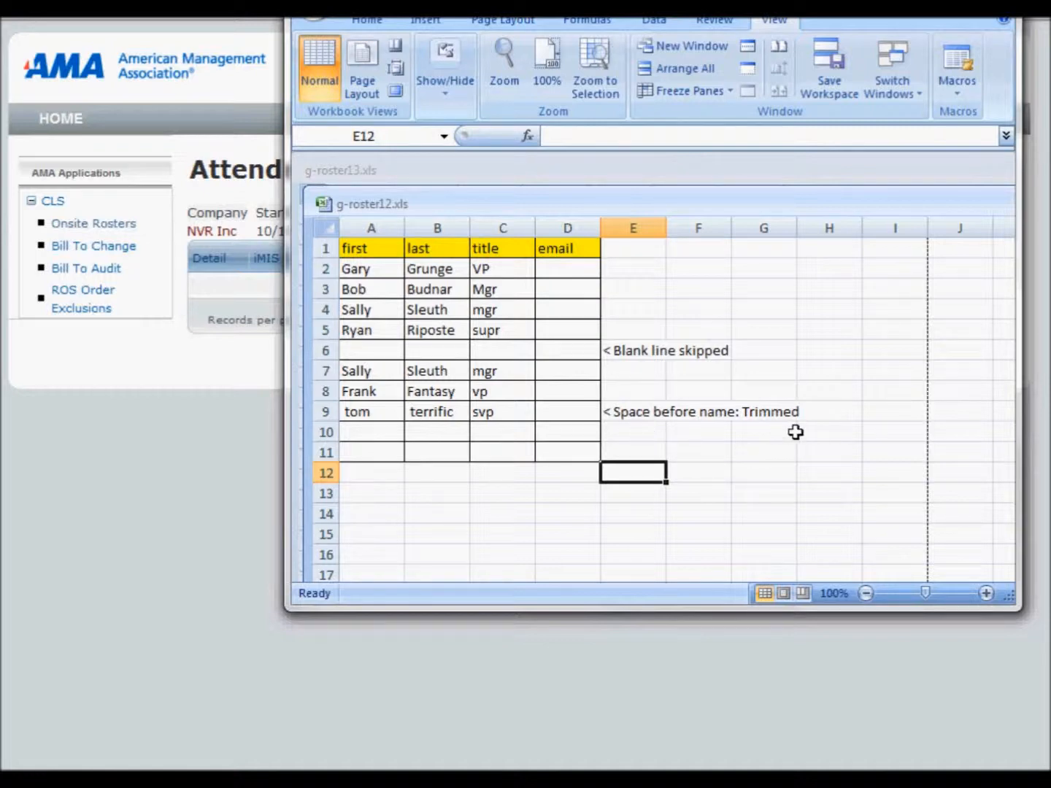
{"action": "left_click", "coordinate": [942, 6]}
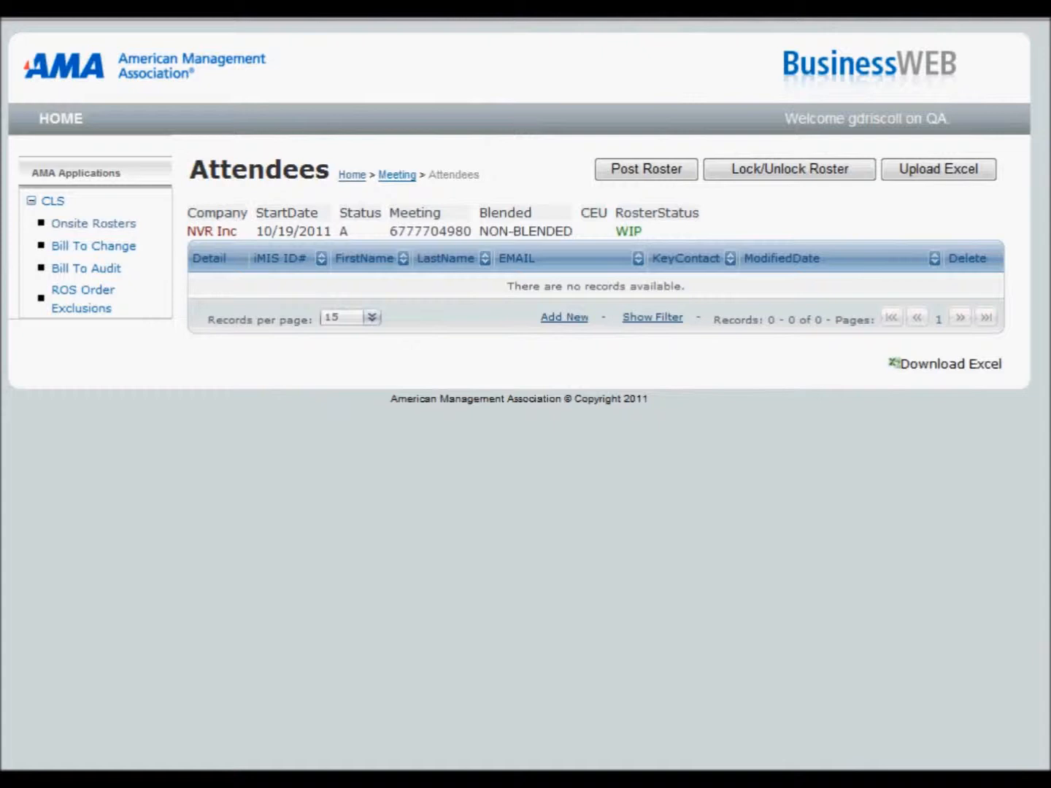
Step: Upload the attendees from g-roster12.xls to the NVR Inc meeting's roster
{"action": "left_click", "coordinate": [958, 178]}
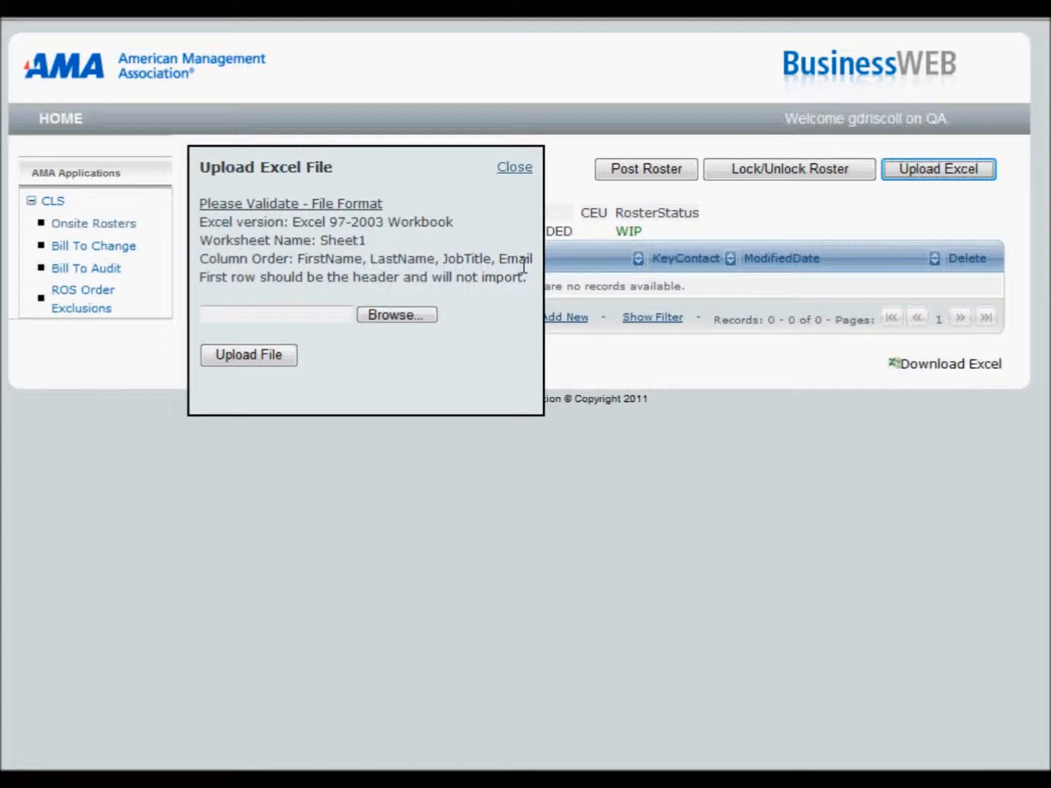
{"action": "left_click", "coordinate": [394, 316]}
{"action": "left_click_drag", "start_coordinate": [798, 193], "coordinate": [785, 430]}
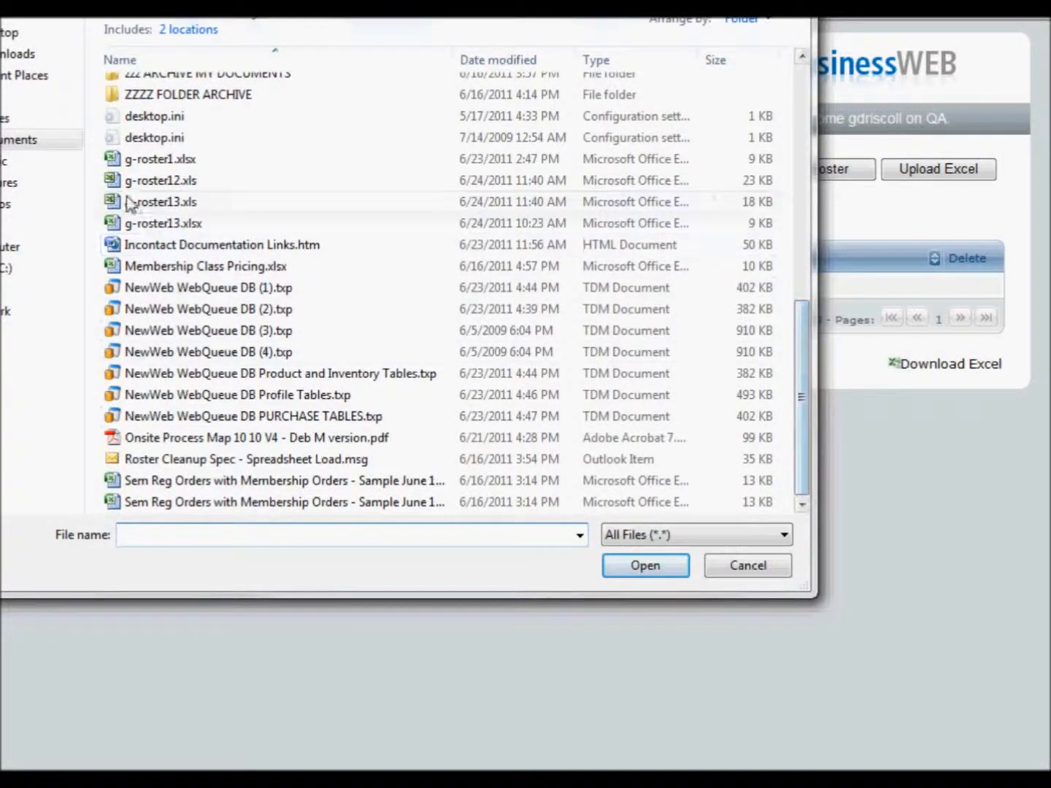
{"action": "left_click", "coordinate": [152, 182]}
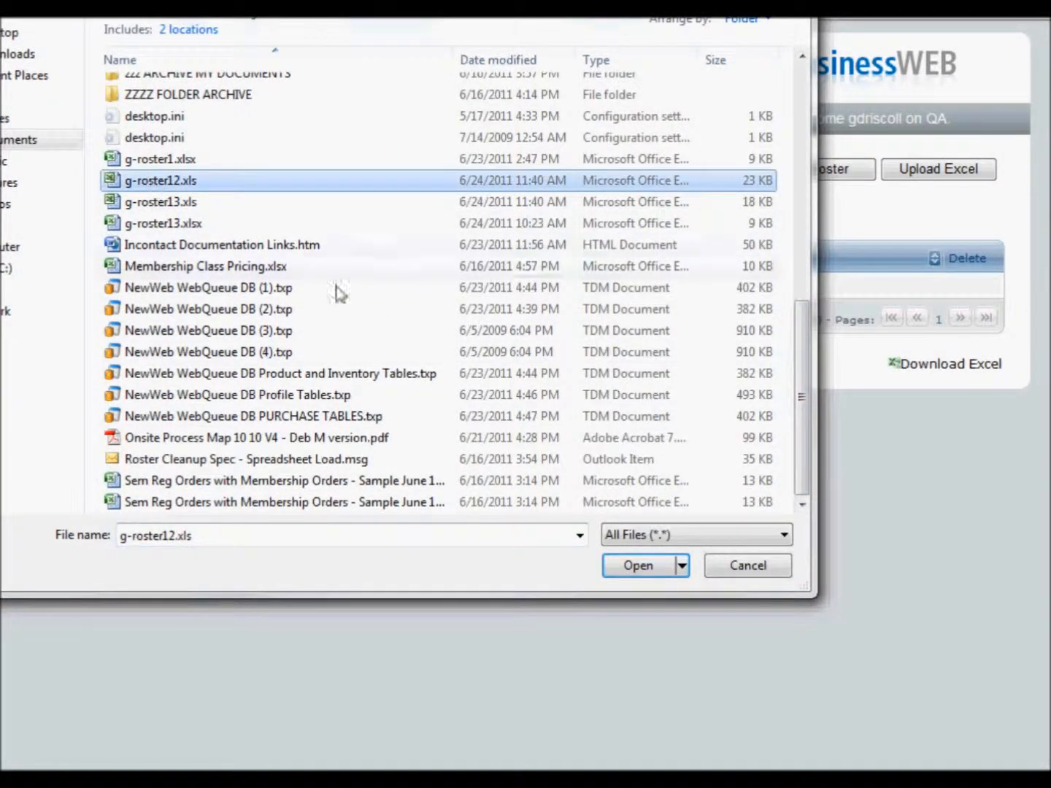
{"action": "left_click", "coordinate": [633, 575]}
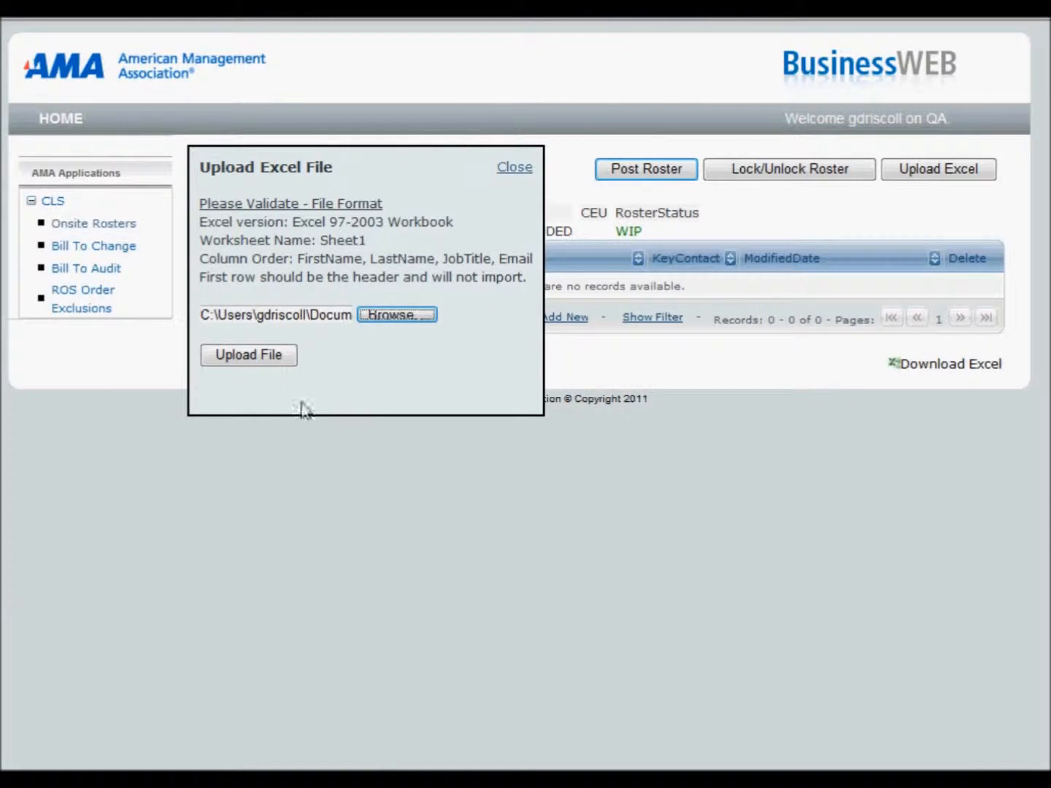
{"action": "left_click", "coordinate": [266, 364]}
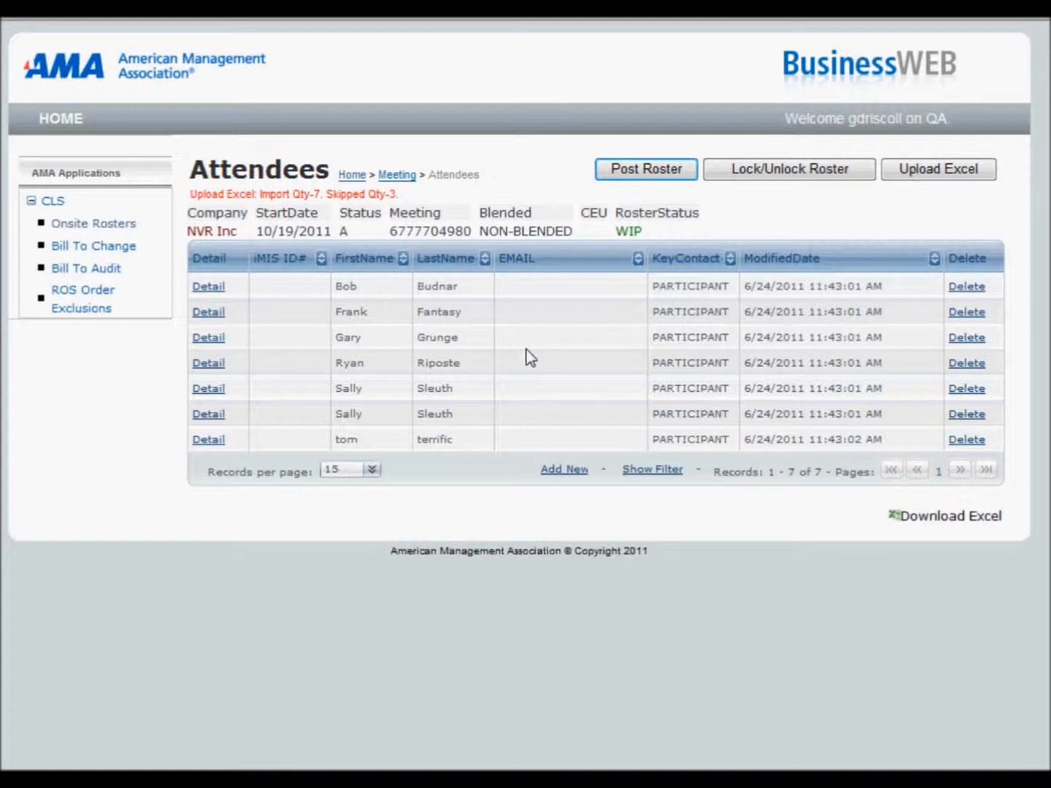
Step: Try to upload attendees from g-roster13.xlsx to the NVR Inc roster
{"action": "left_click", "coordinate": [958, 173]}
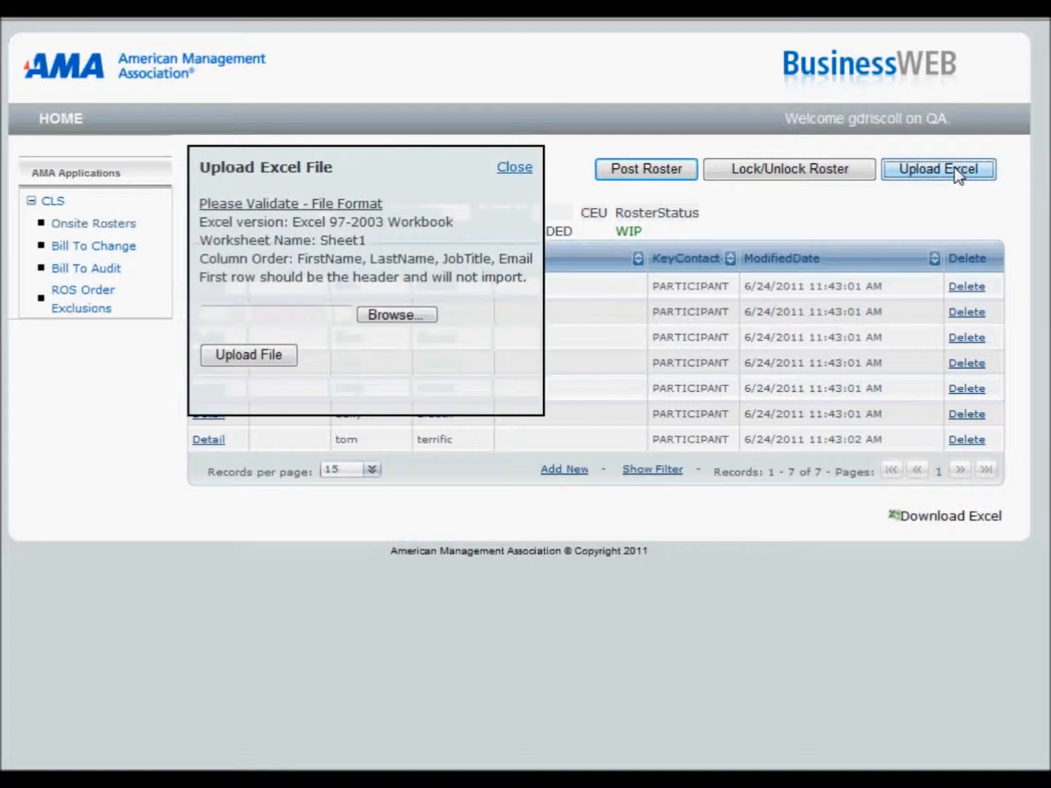
{"action": "left_click", "coordinate": [426, 319]}
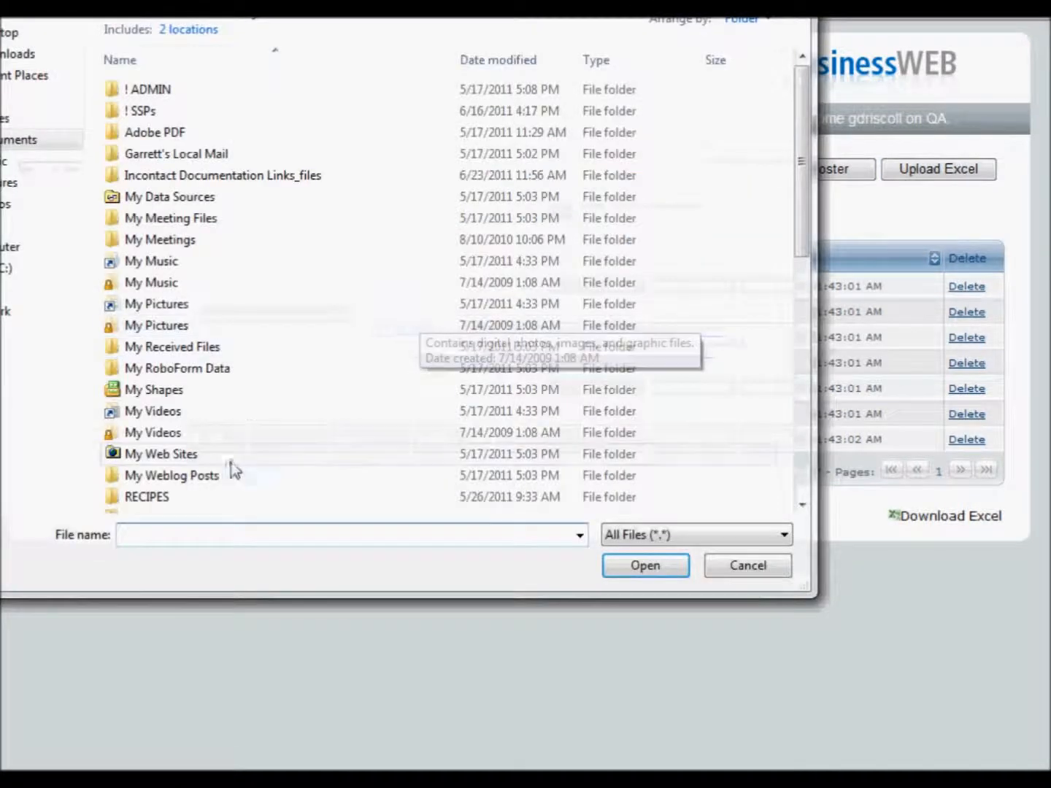
{"action": "left_click_drag", "start_coordinate": [792, 200], "coordinate": [770, 410]}
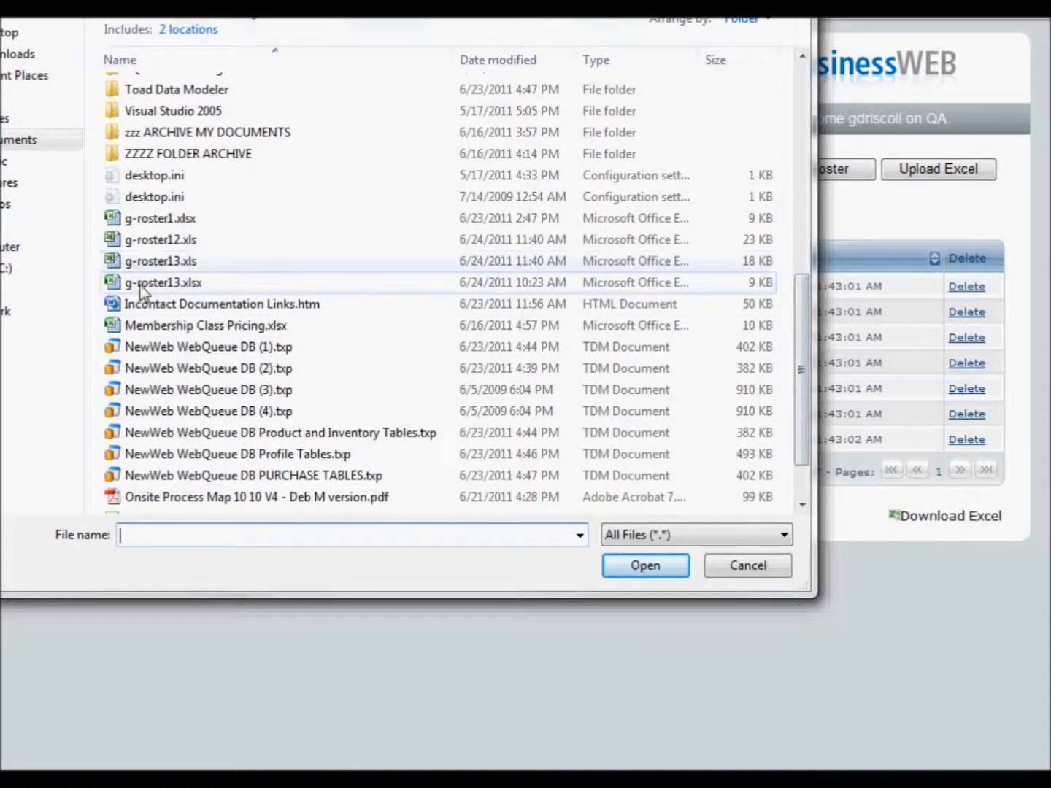
{"action": "left_click", "coordinate": [187, 288]}
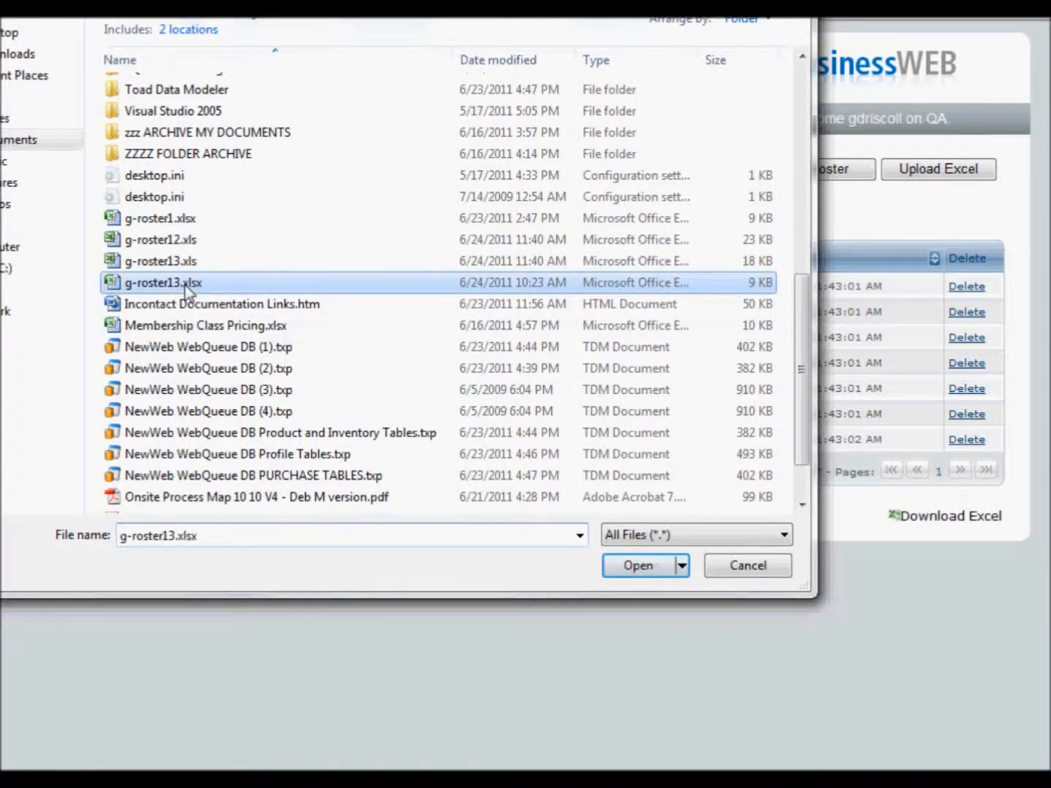
{"action": "left_click", "coordinate": [644, 565]}
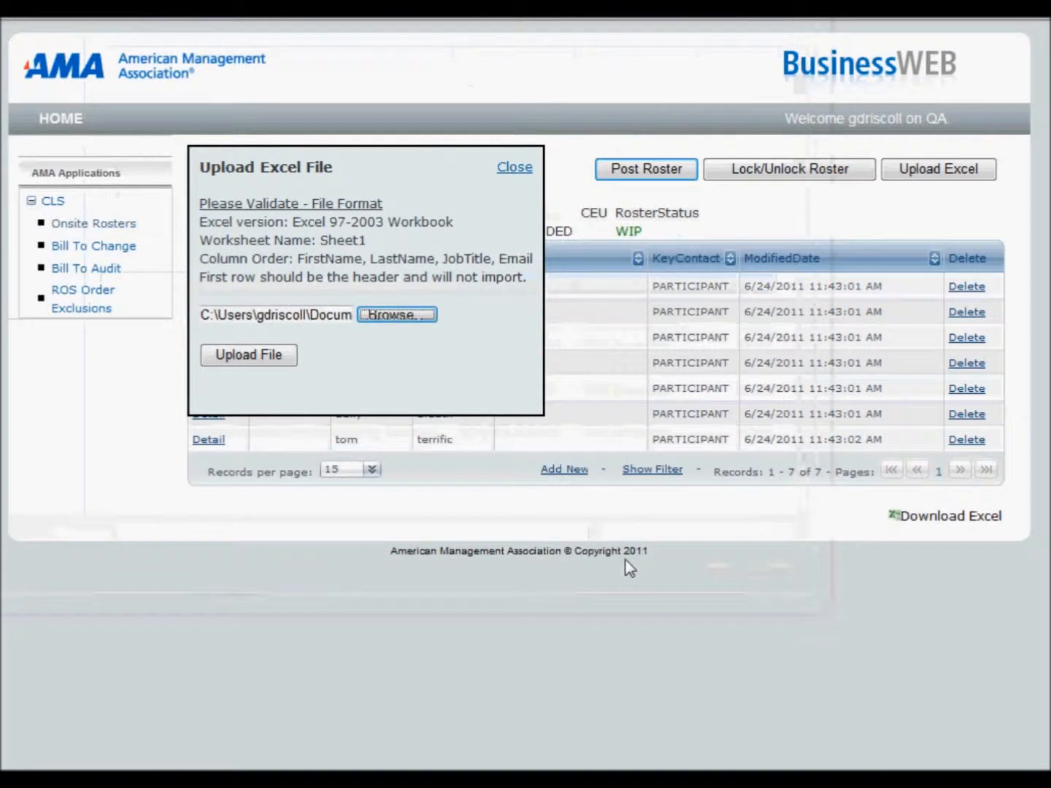
{"action": "left_click", "coordinate": [284, 355]}
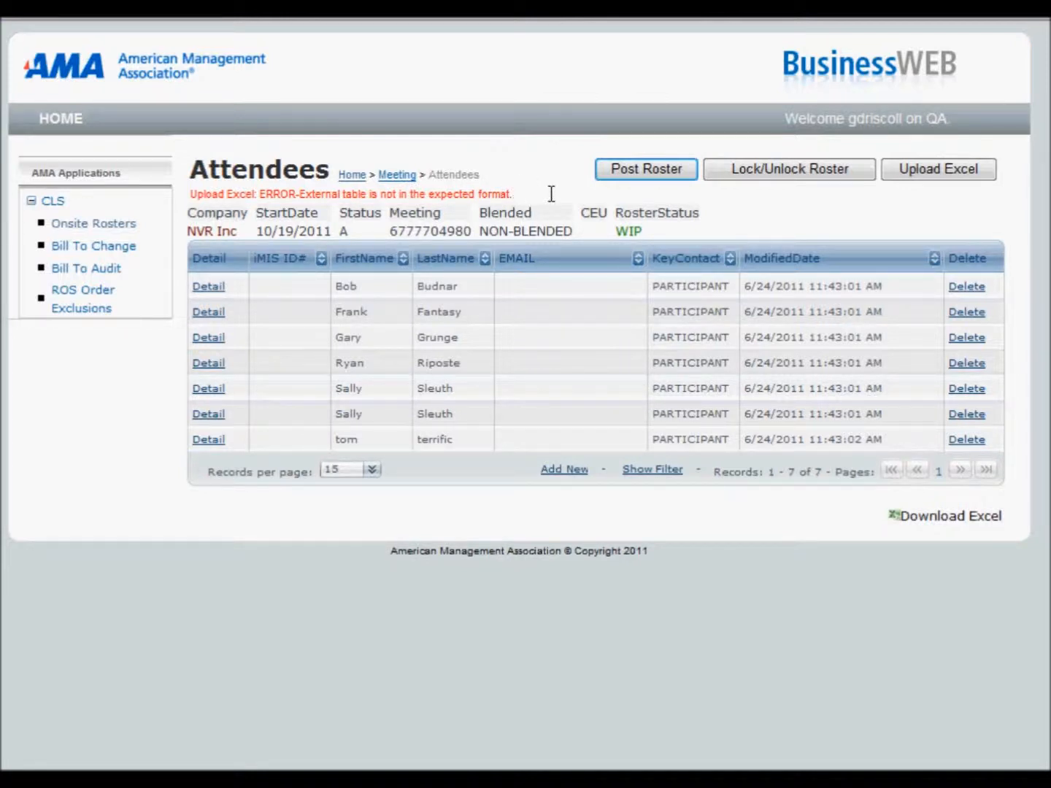
Step: Upload the attendees from the Excel 97-2003 file g-roster13.xls to the NVR Inc roster
{"action": "left_click", "coordinate": [916, 170]}
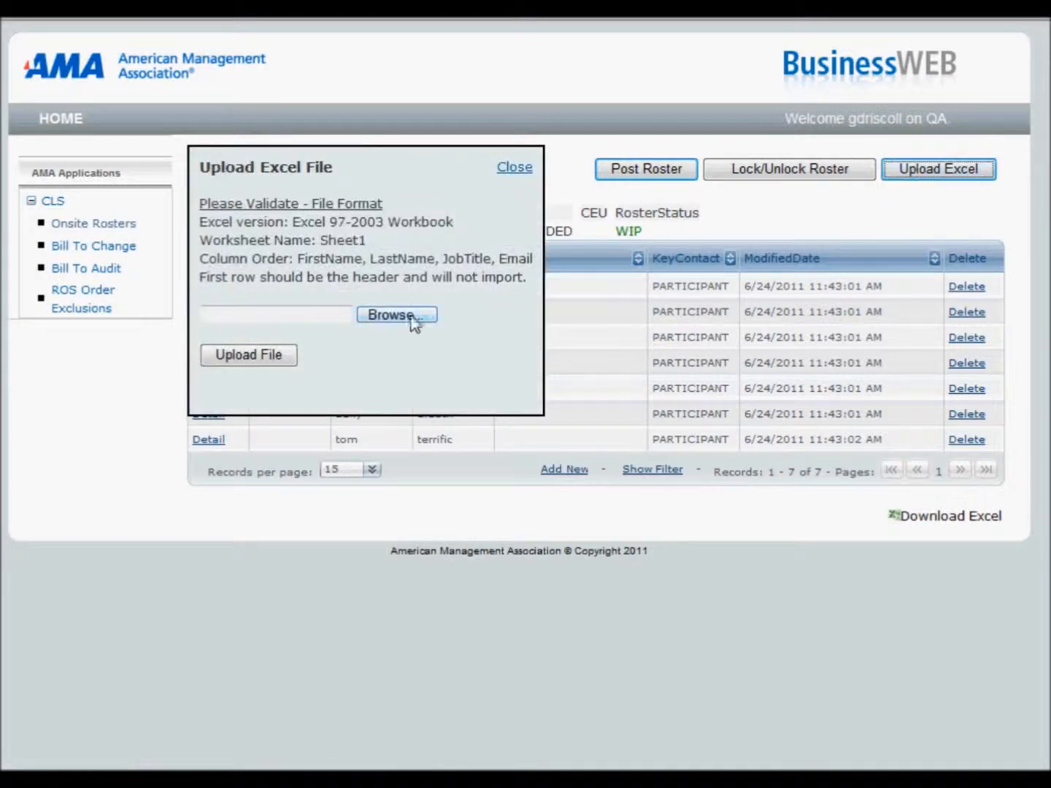
{"action": "left_click", "coordinate": [398, 315]}
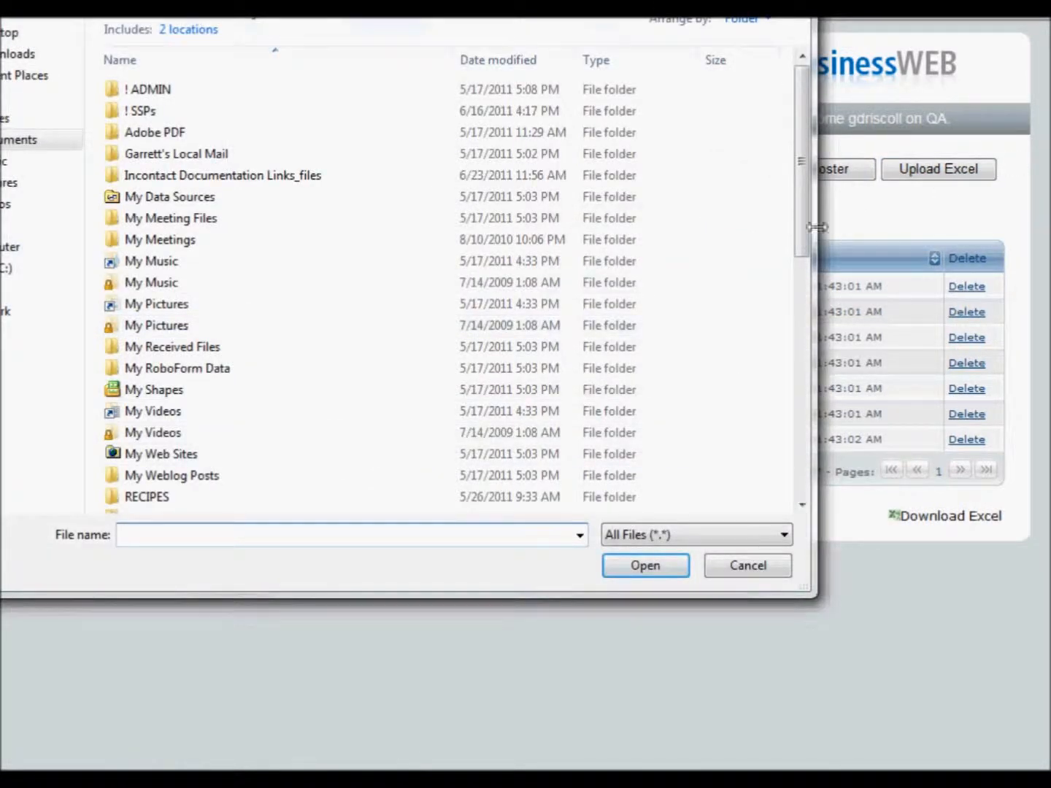
{"action": "left_click_drag", "start_coordinate": [801, 223], "coordinate": [790, 470]}
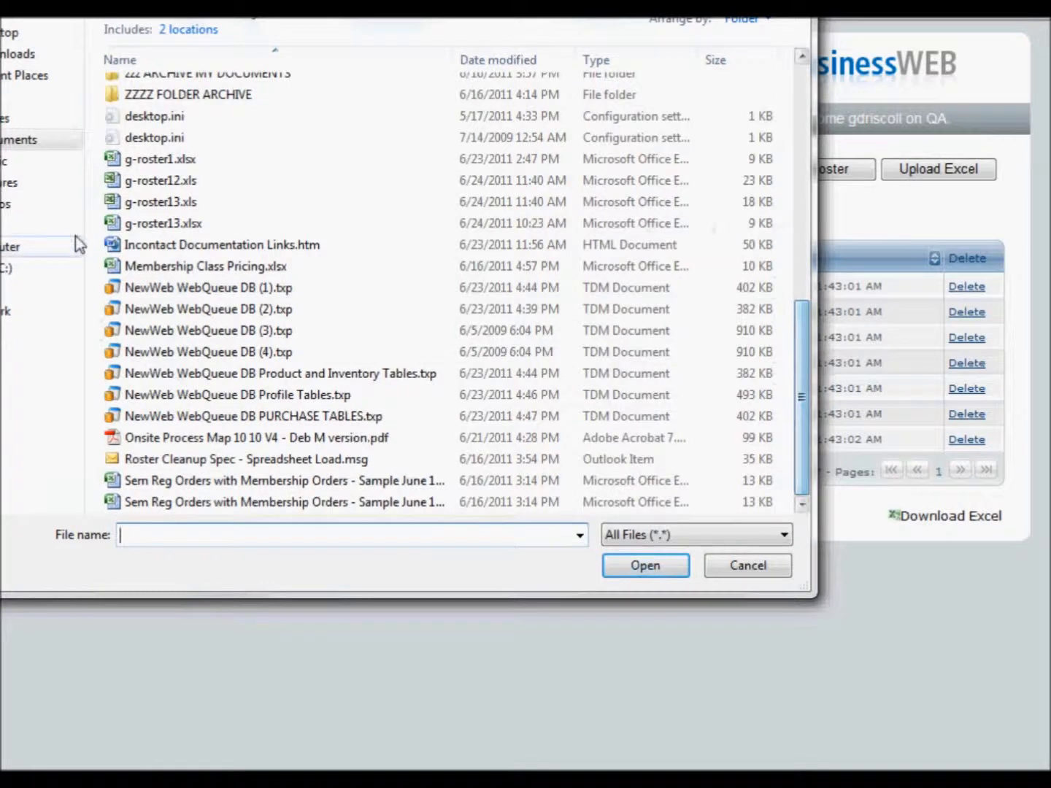
{"action": "left_click", "coordinate": [146, 203]}
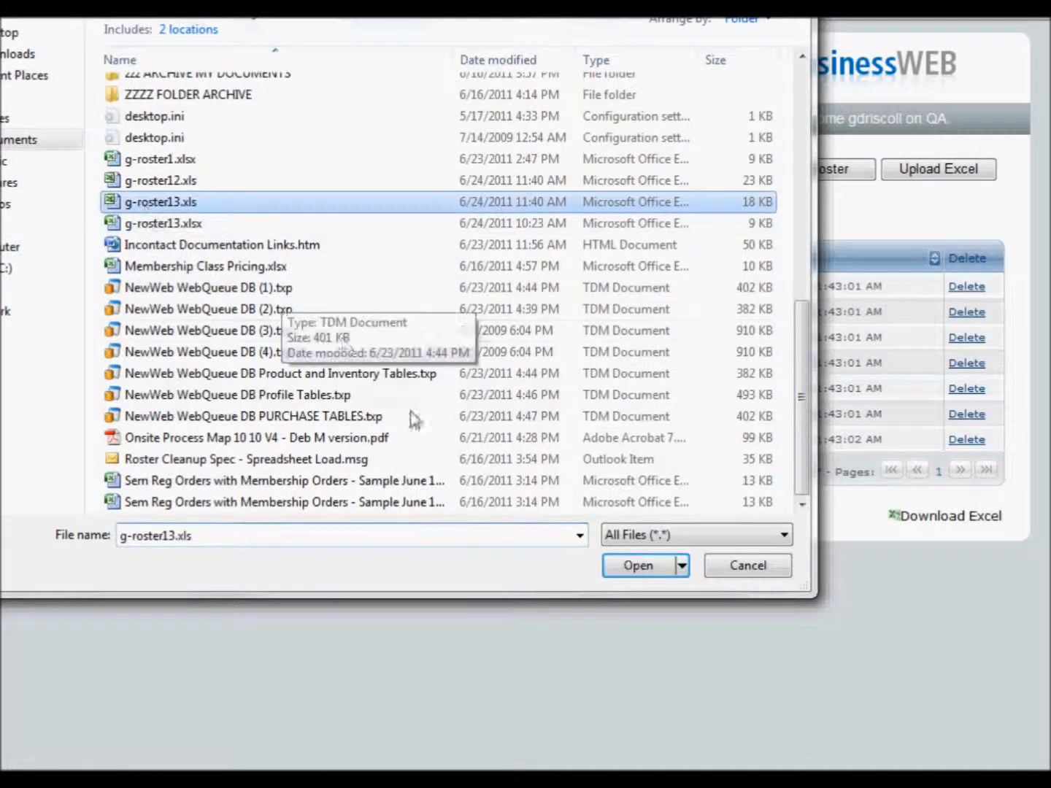
{"action": "left_click", "coordinate": [629, 566]}
{"action": "left_click", "coordinate": [264, 359]}
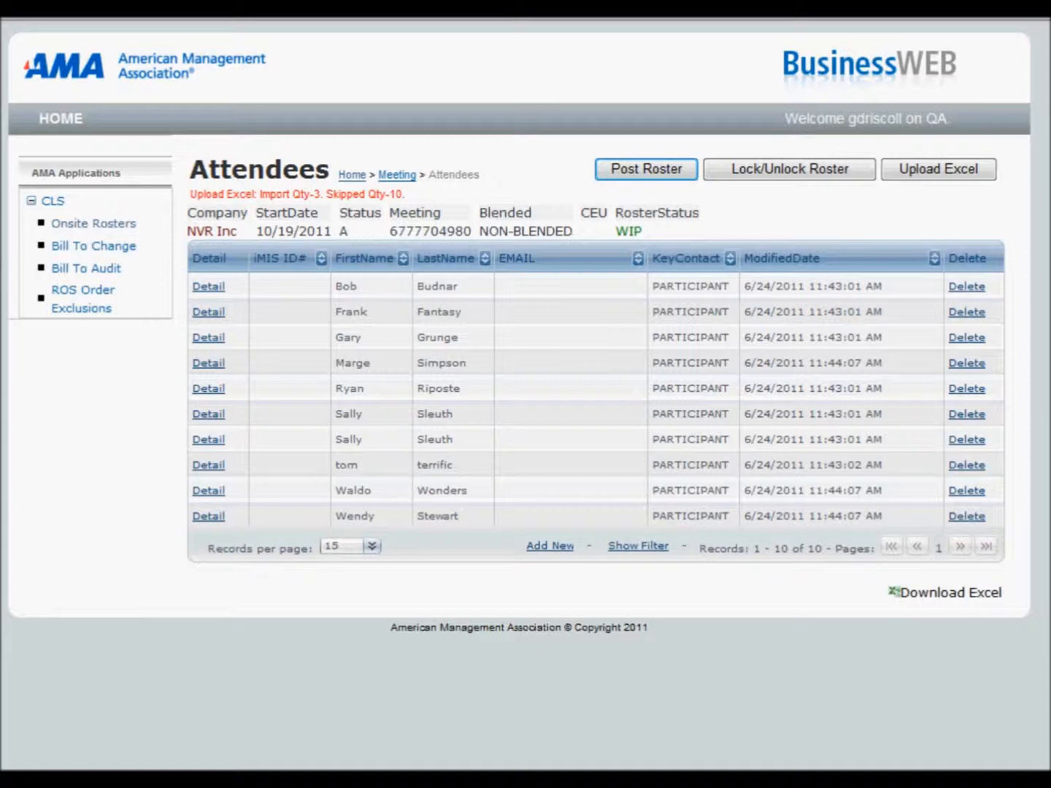
Step: Bring g-roster13.xls in Excel beside the attendee list and compare its rows with the roster entries
{"action": "left_click_drag", "start_coordinate": [1050, 30], "coordinate": [970, 26]}
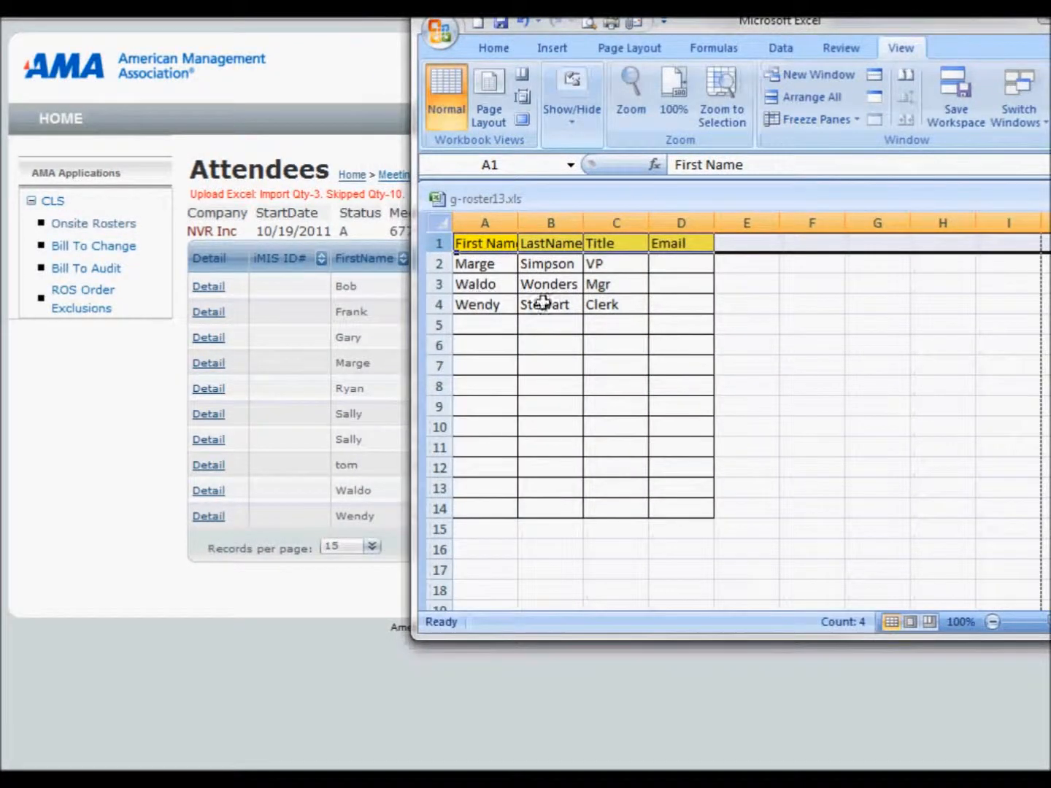
{"action": "left_click_drag", "start_coordinate": [686, 26], "coordinate": [1050, 187]}
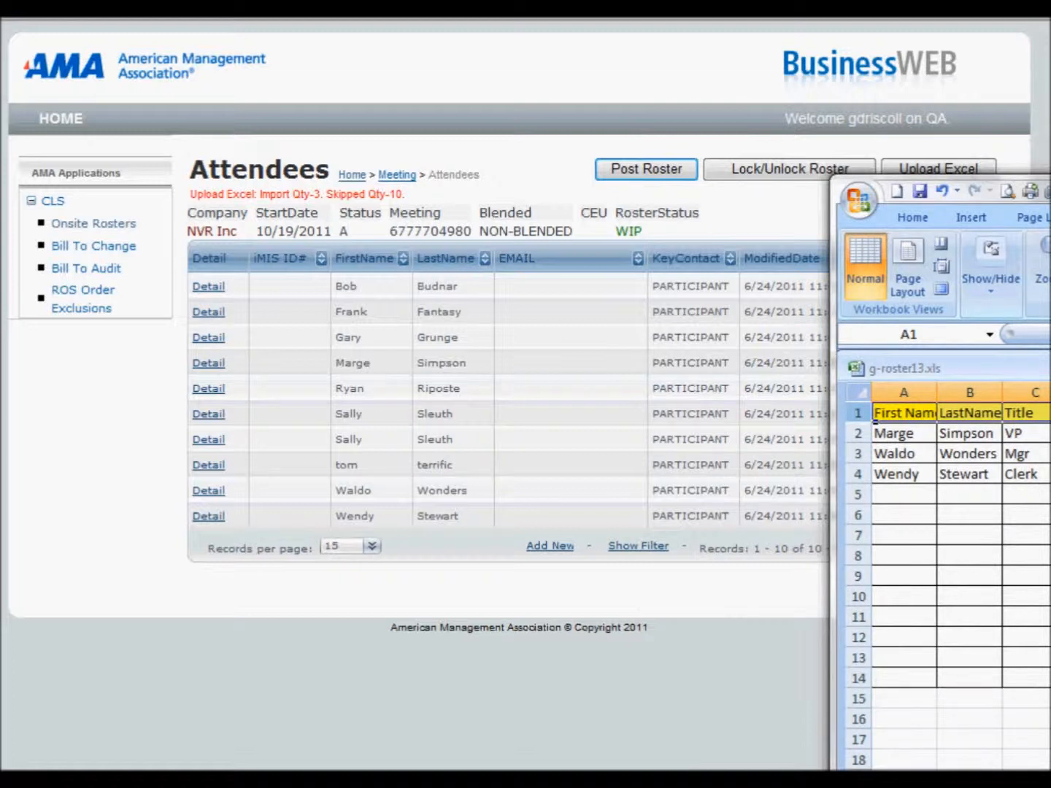
{"action": "left_click", "coordinate": [1016, 495]}
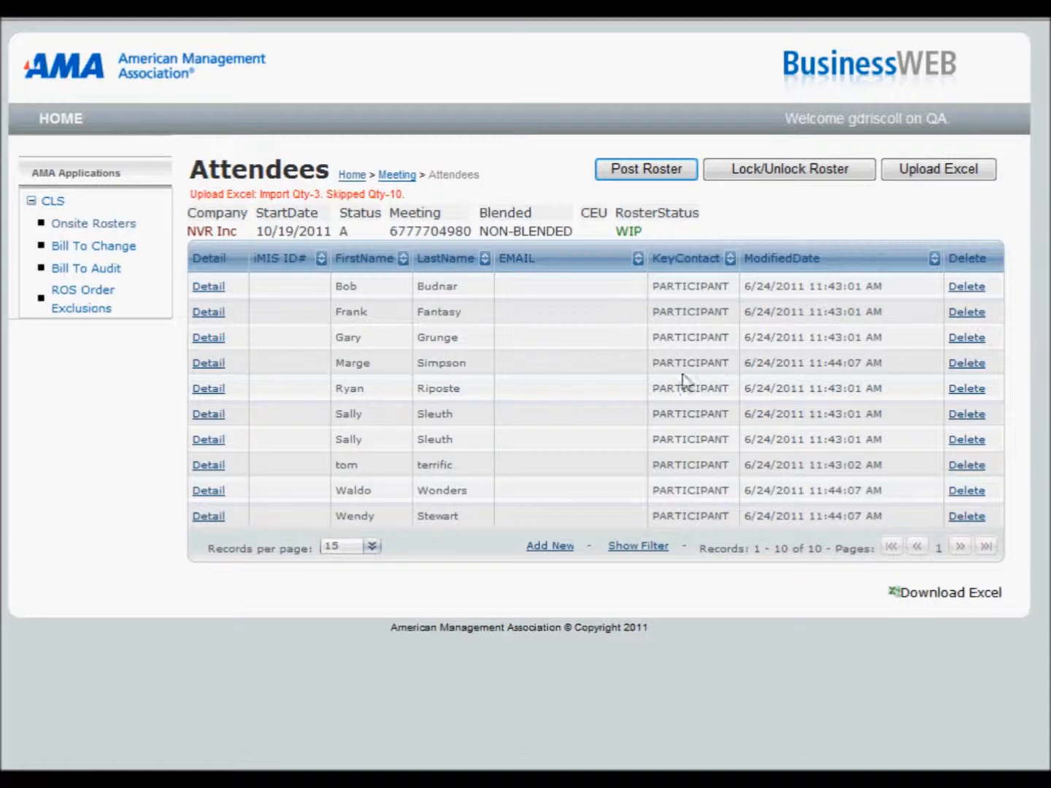
Step: Upload g-roster13.xls to the NVR Inc roster a second time
{"action": "left_click", "coordinate": [931, 173]}
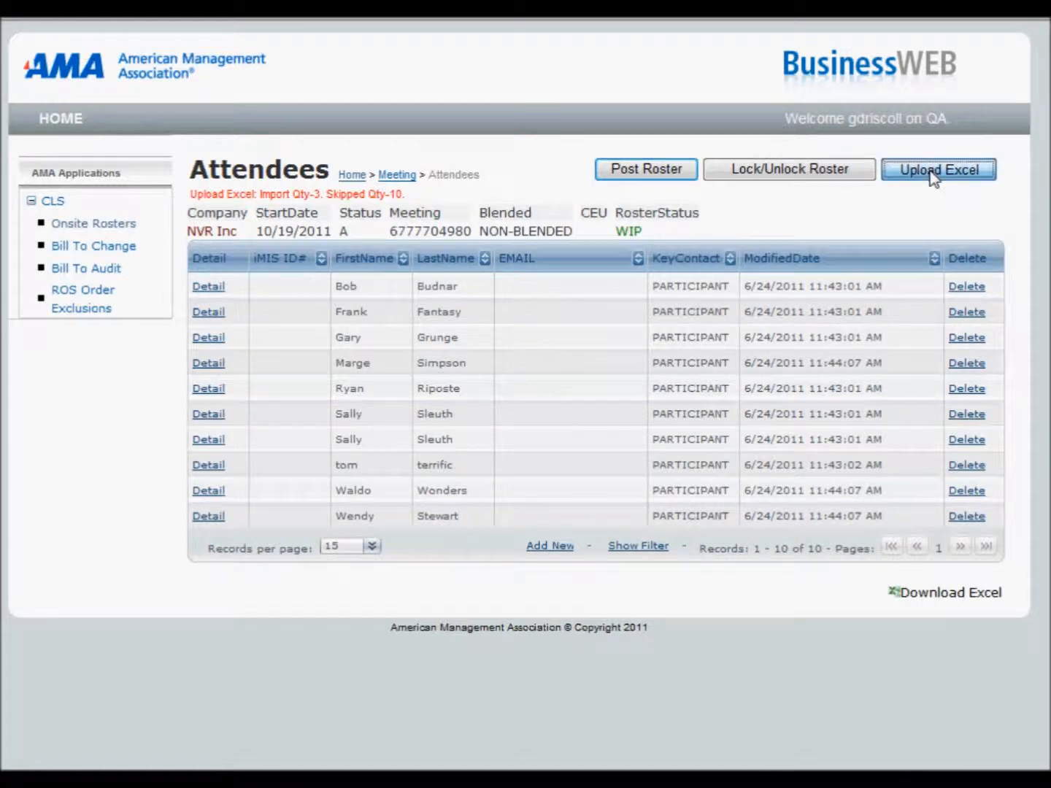
{"action": "left_click", "coordinate": [416, 320]}
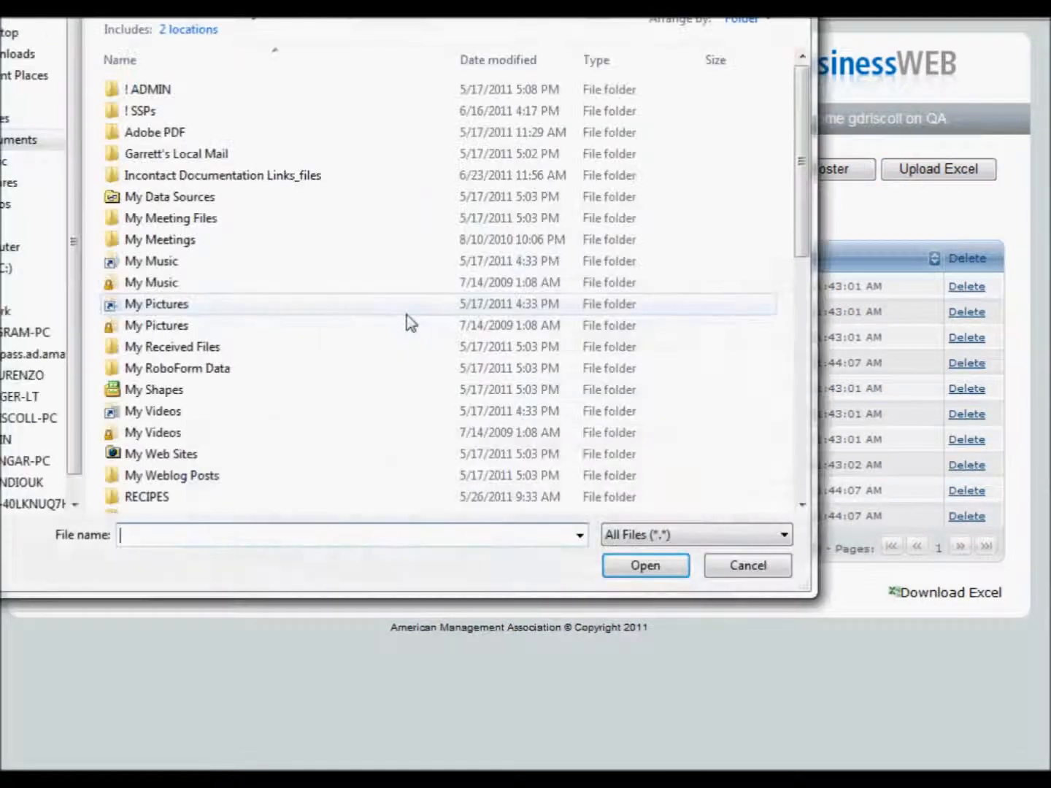
{"action": "scroll", "coordinate": [786, 219], "scroll_direction": "down", "scroll_amount": 8}
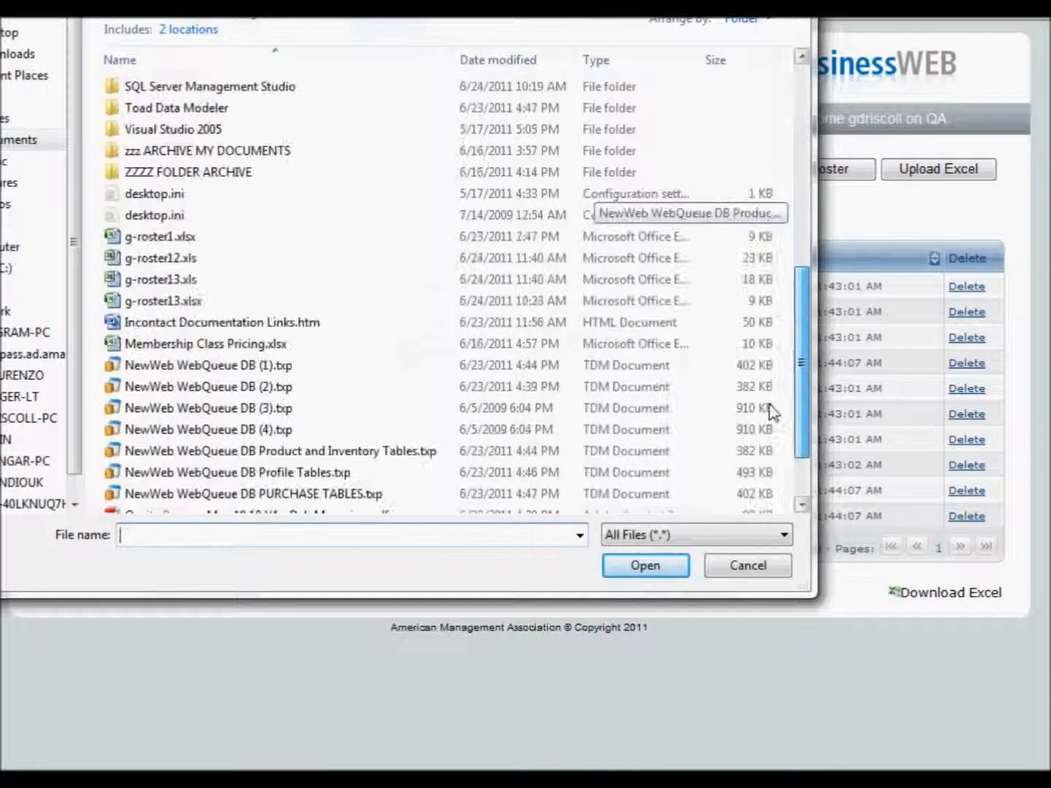
{"action": "left_click", "coordinate": [162, 245]}
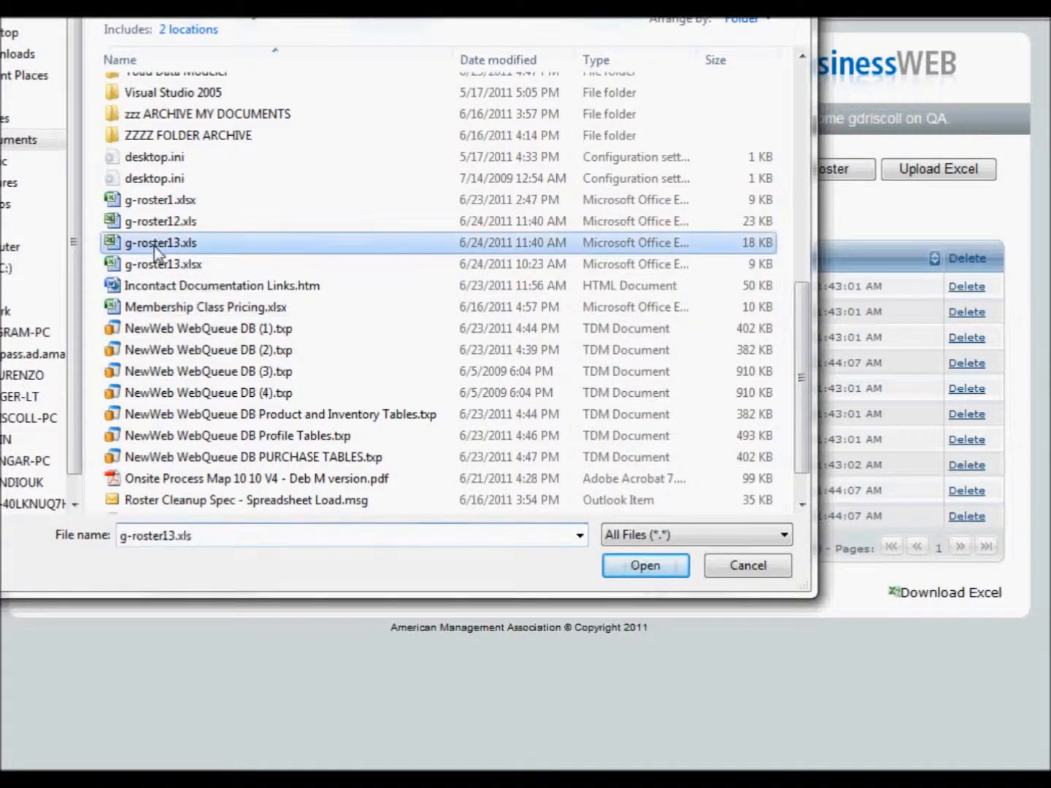
{"action": "left_click", "coordinate": [638, 567]}
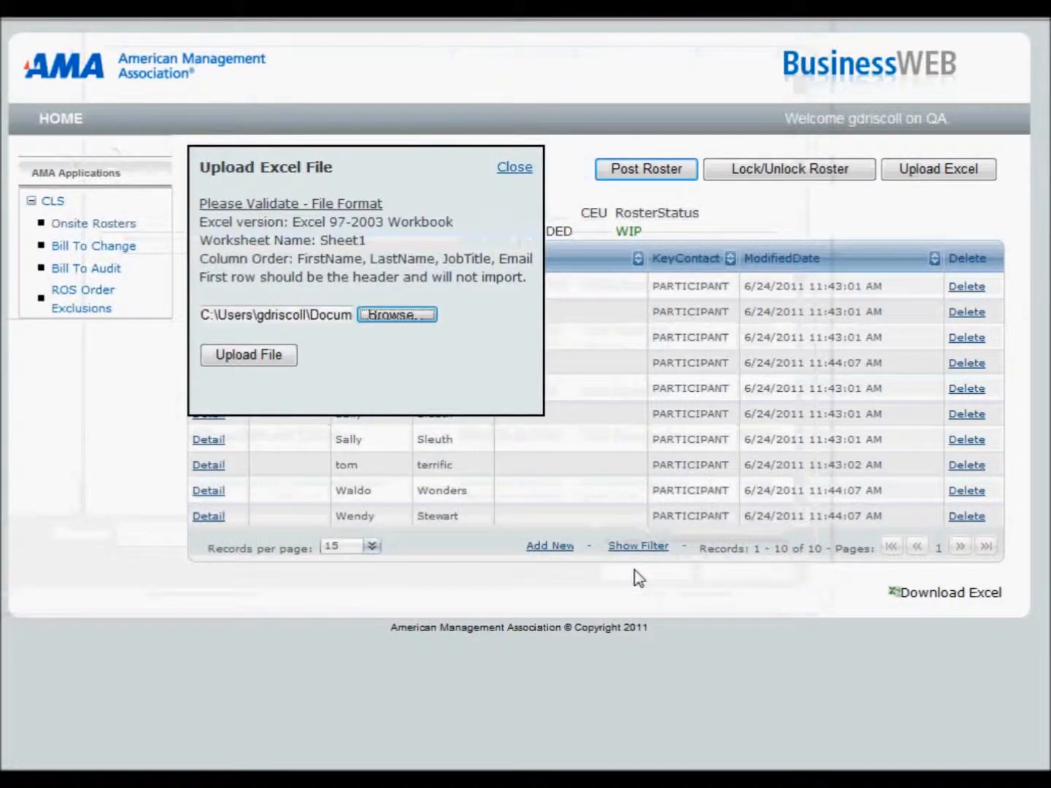
{"action": "left_click", "coordinate": [259, 356]}
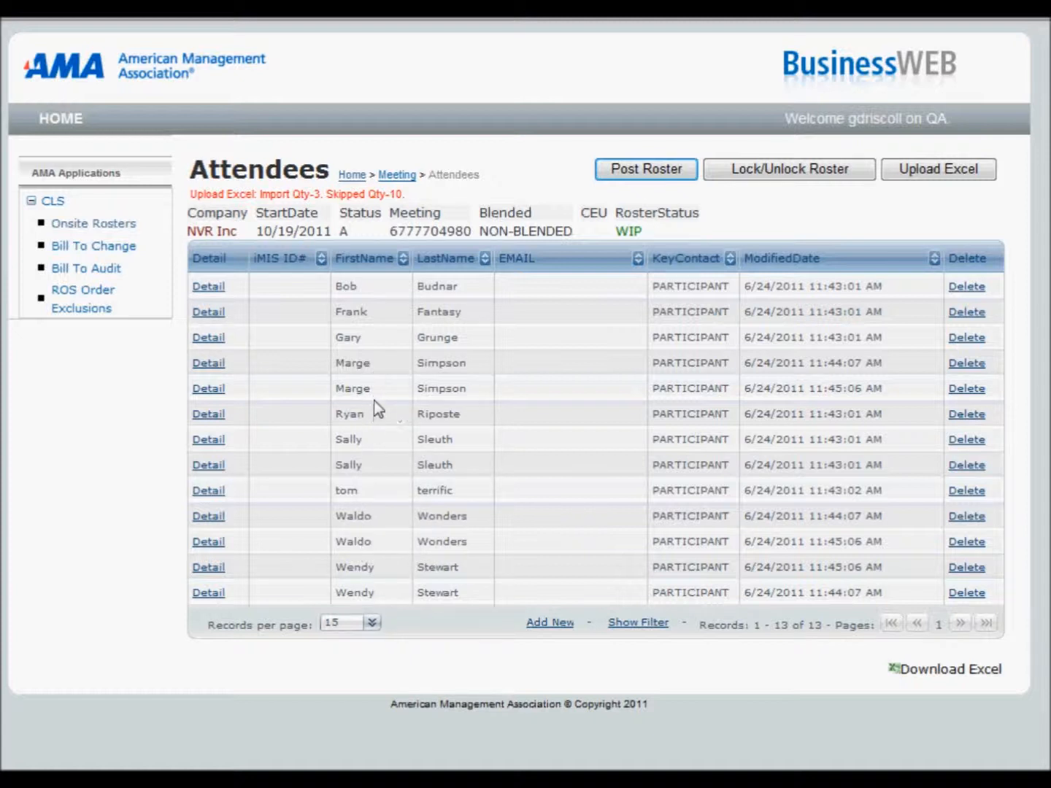
Step: Delete the duplicate attendee in the fourth row, modified at 11:44:07 AM, and the duplicate in the tenth row, modified at 11:45:06 AM
{"action": "left_click", "coordinate": [967, 364]}
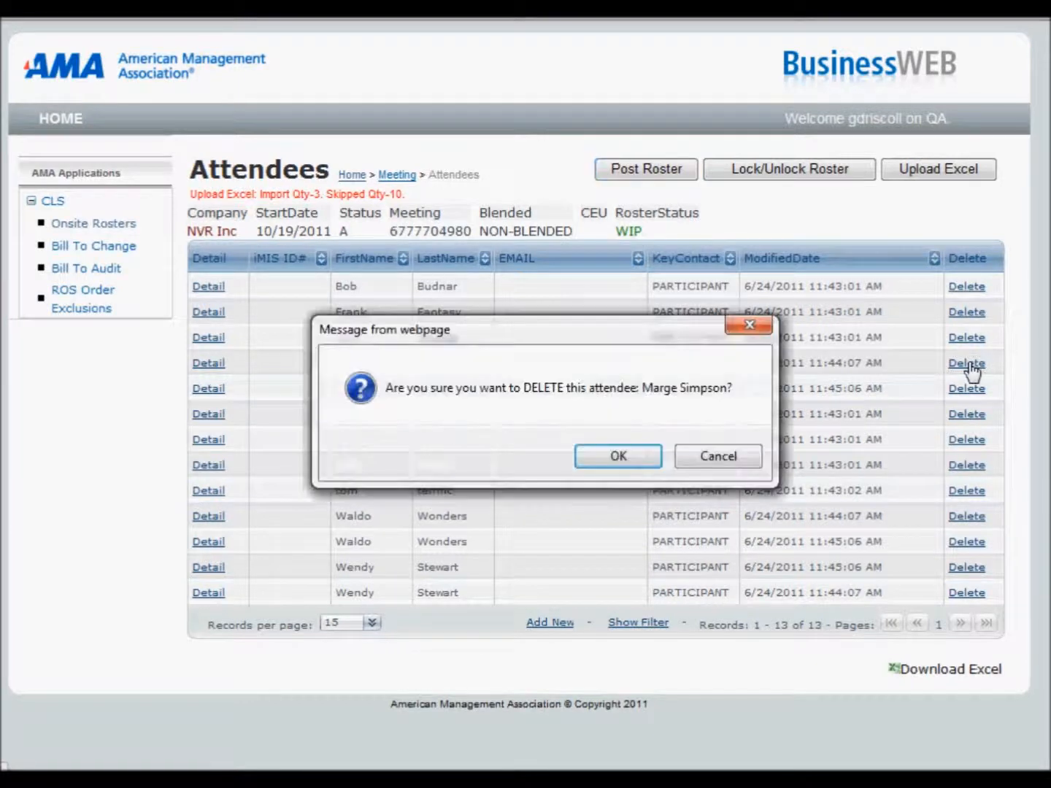
{"action": "left_click", "coordinate": [616, 454]}
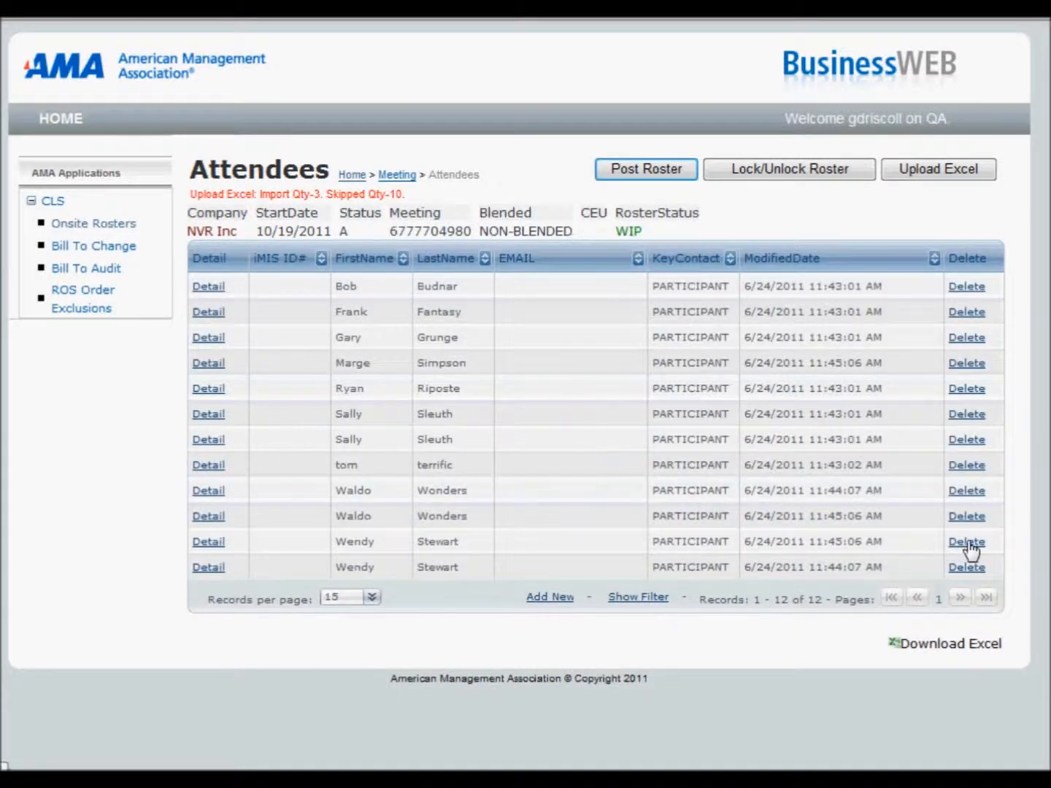
{"action": "left_click", "coordinate": [967, 517]}
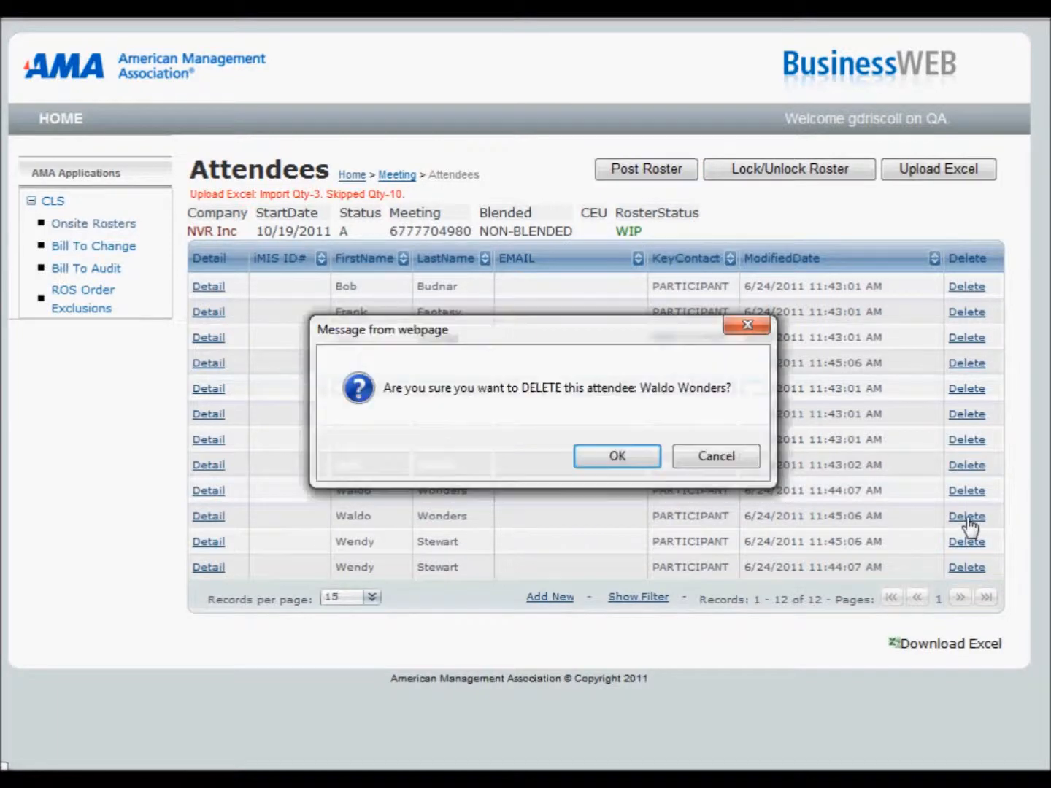
{"action": "left_click", "coordinate": [617, 456]}
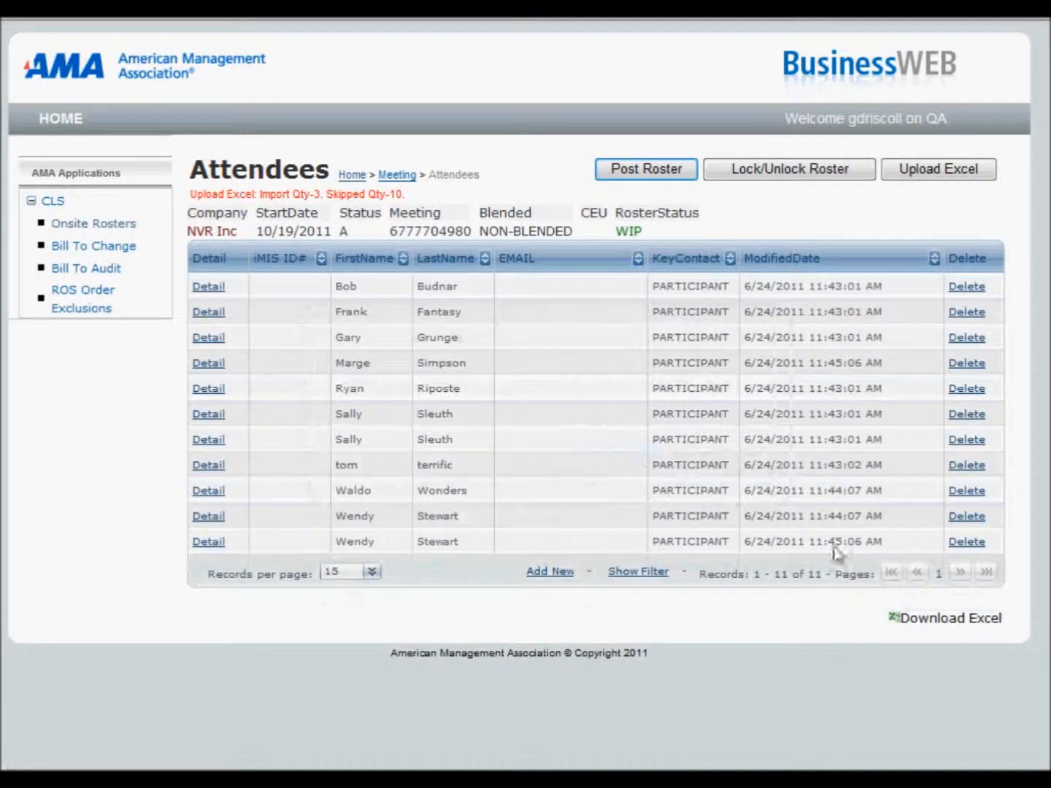
{"action": "left_click", "coordinate": [966, 520]}
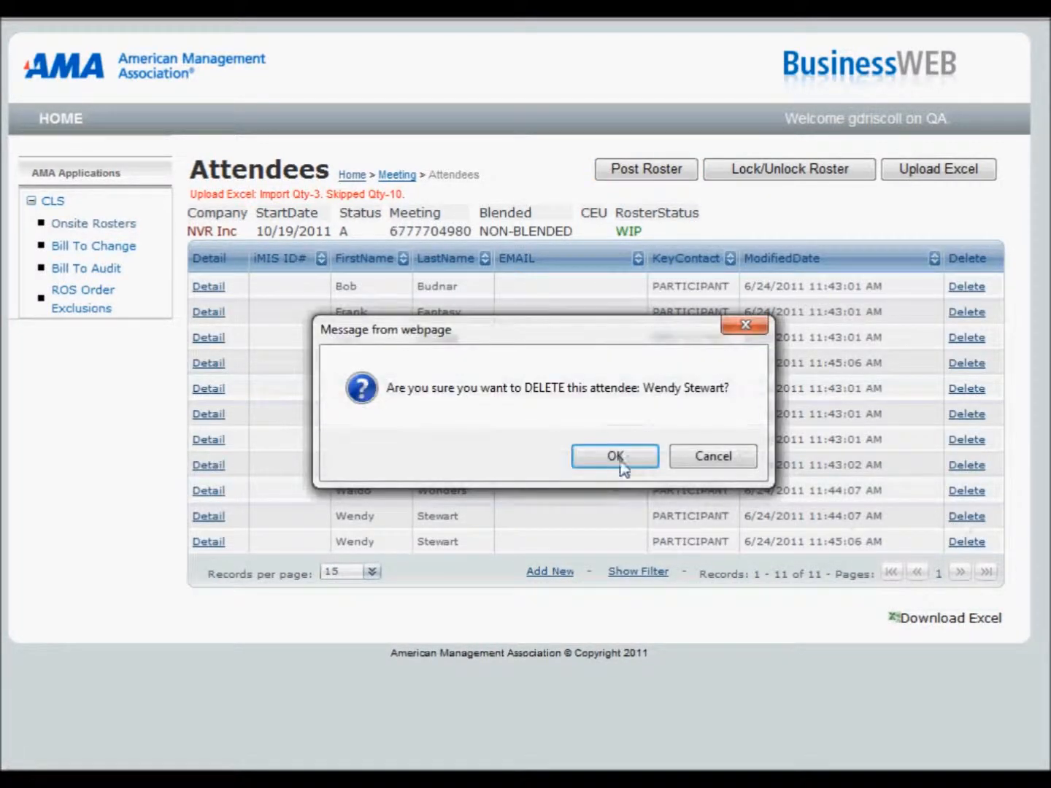
{"action": "left_click", "coordinate": [695, 458]}
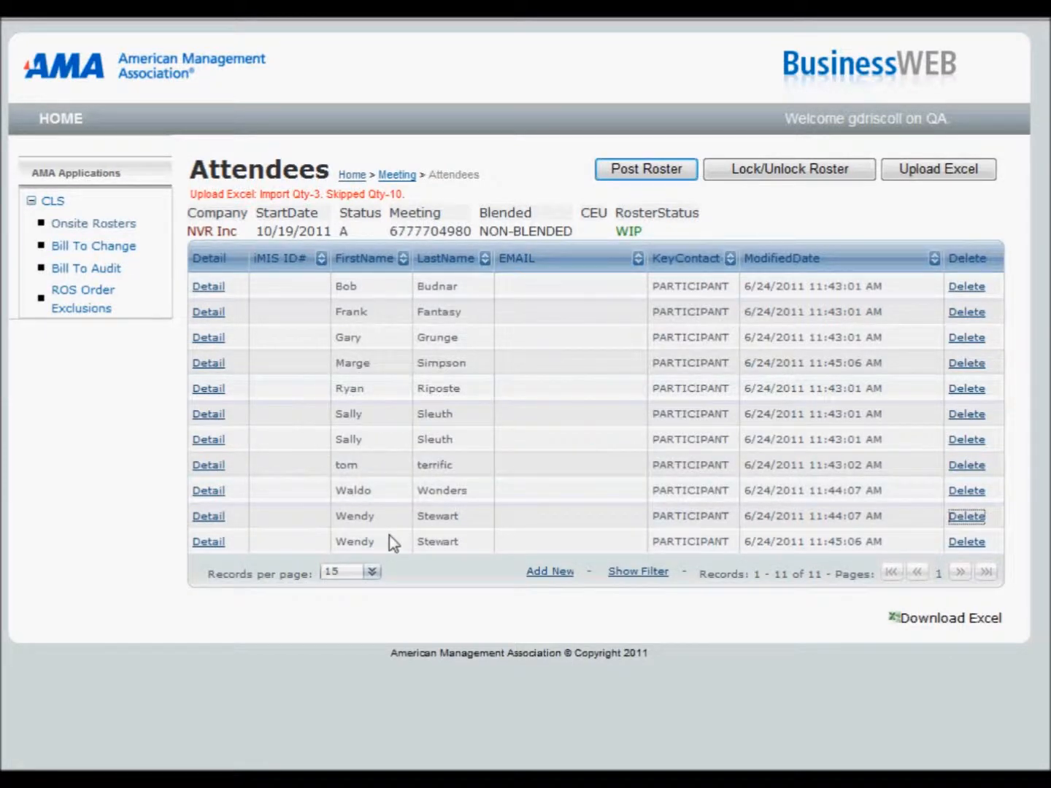
Step: Return to the deliveries list and examine the meeting details and validation message of the NVR Inc meeting starting 10/19/2011
{"action": "left_click", "coordinate": [352, 180]}
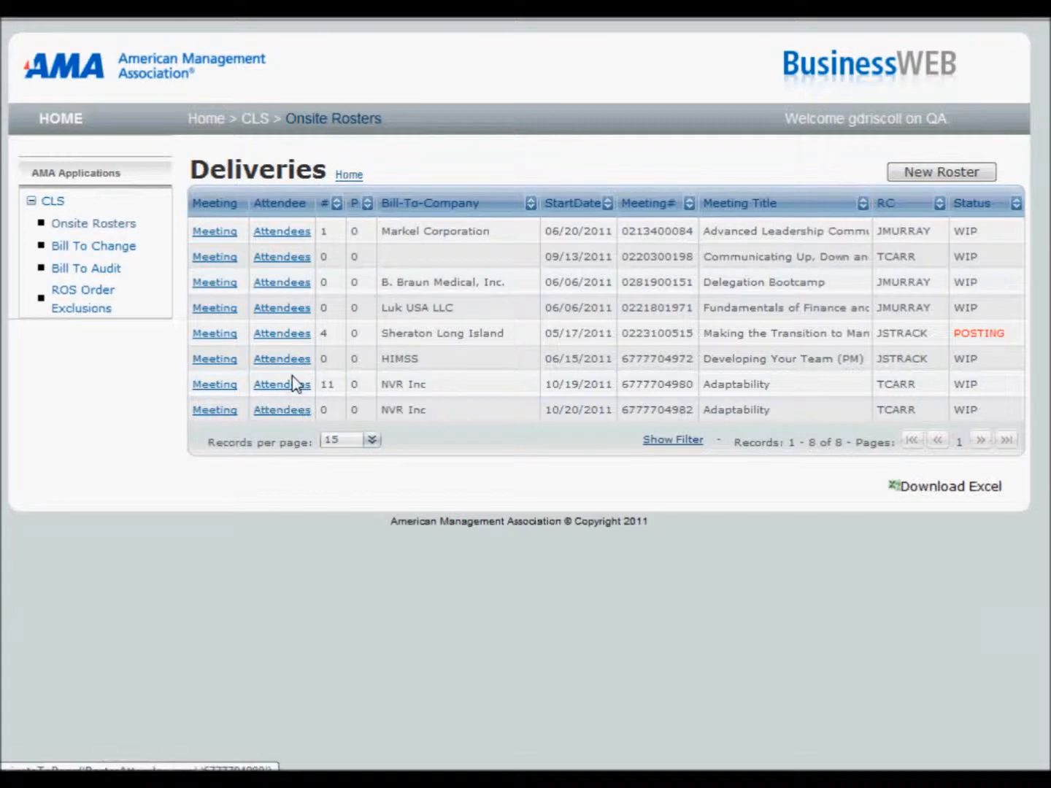
{"action": "left_click", "coordinate": [220, 386]}
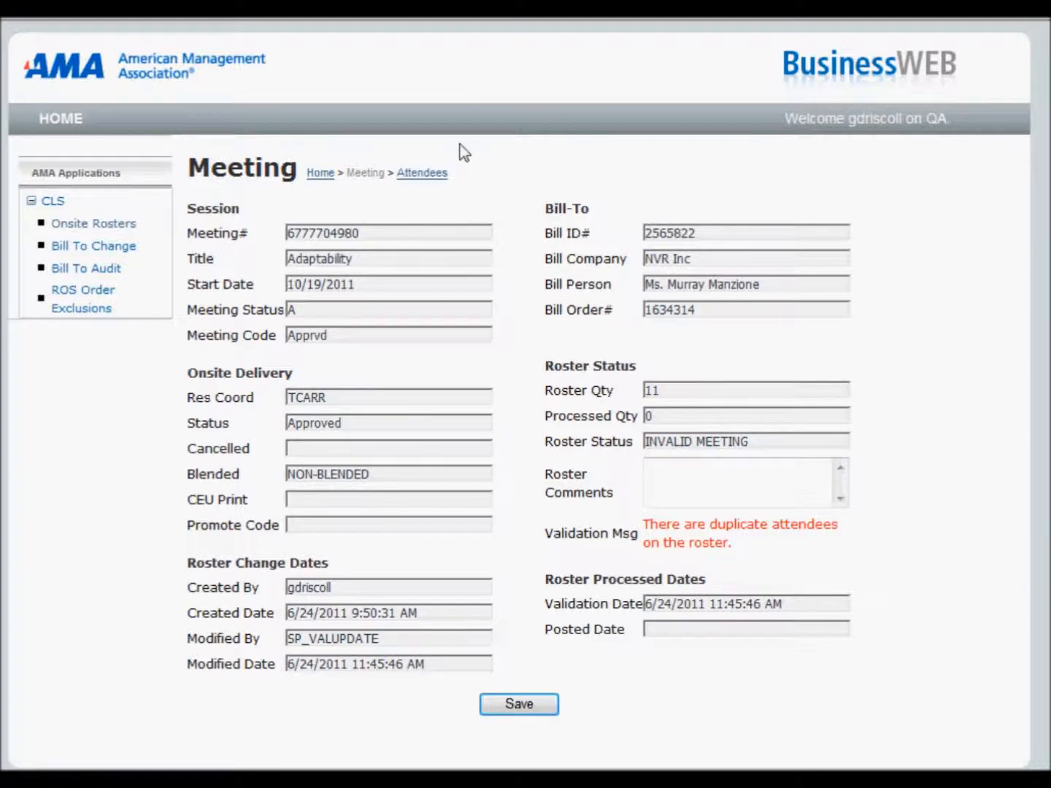
Step: Delete the duplicate attendee in the tenth row, modified at 11:44:07 AM, and recheck the 10/19/2011 NVR Inc meeting's validation message
{"action": "left_click", "coordinate": [438, 173]}
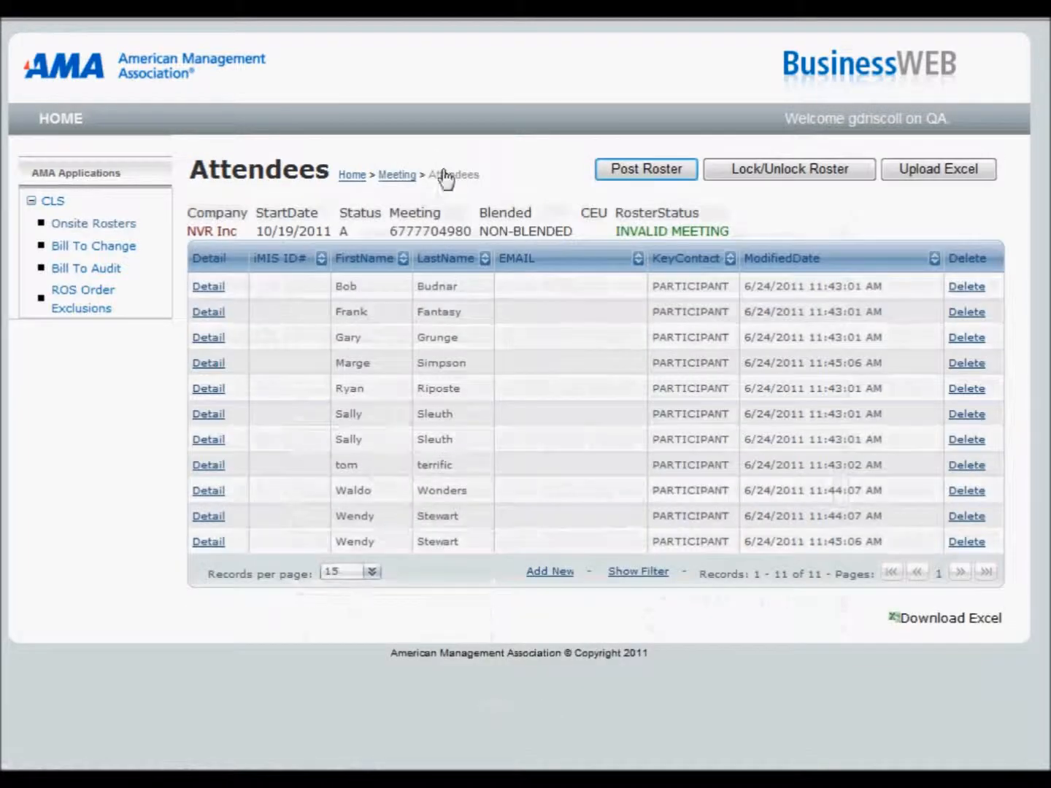
{"action": "left_click", "coordinate": [962, 517]}
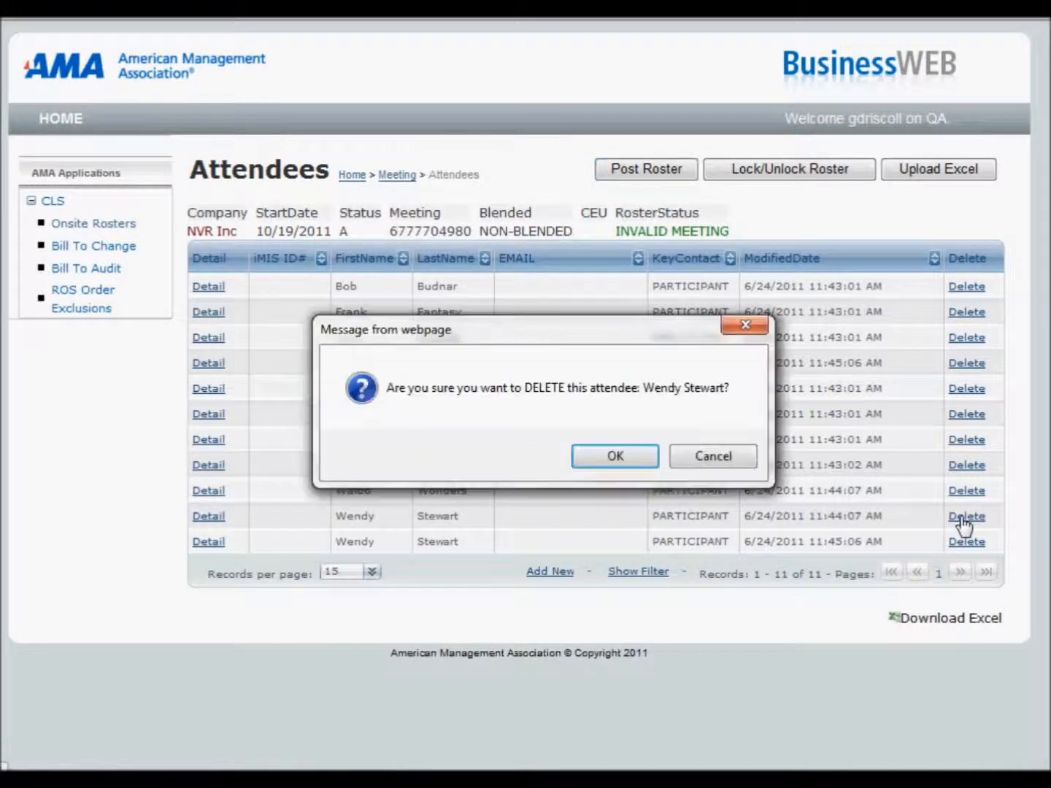
{"action": "left_click", "coordinate": [613, 457]}
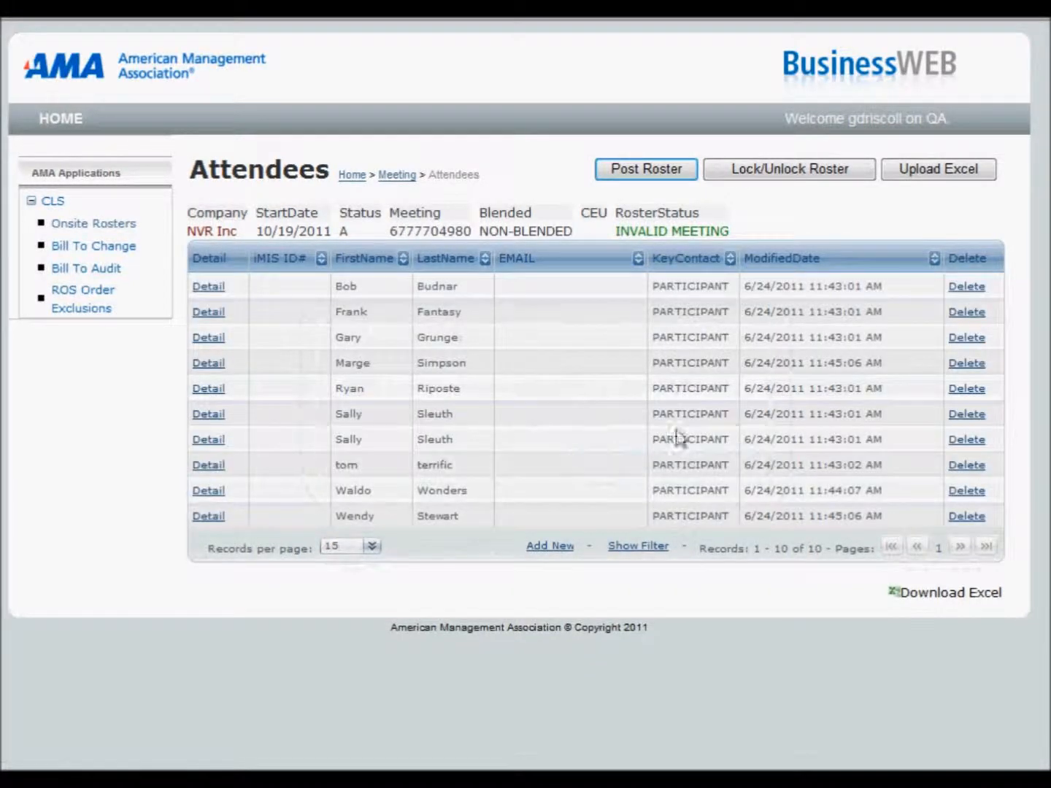
{"action": "left_click", "coordinate": [351, 175]}
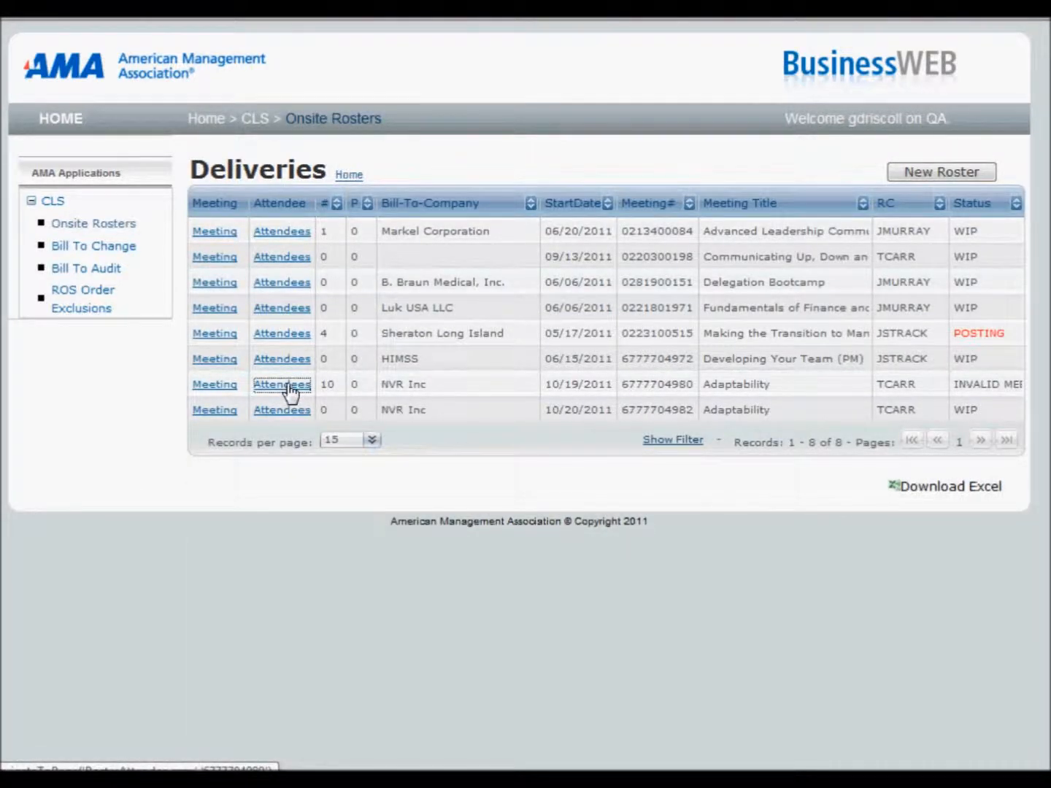
{"action": "left_click", "coordinate": [219, 386]}
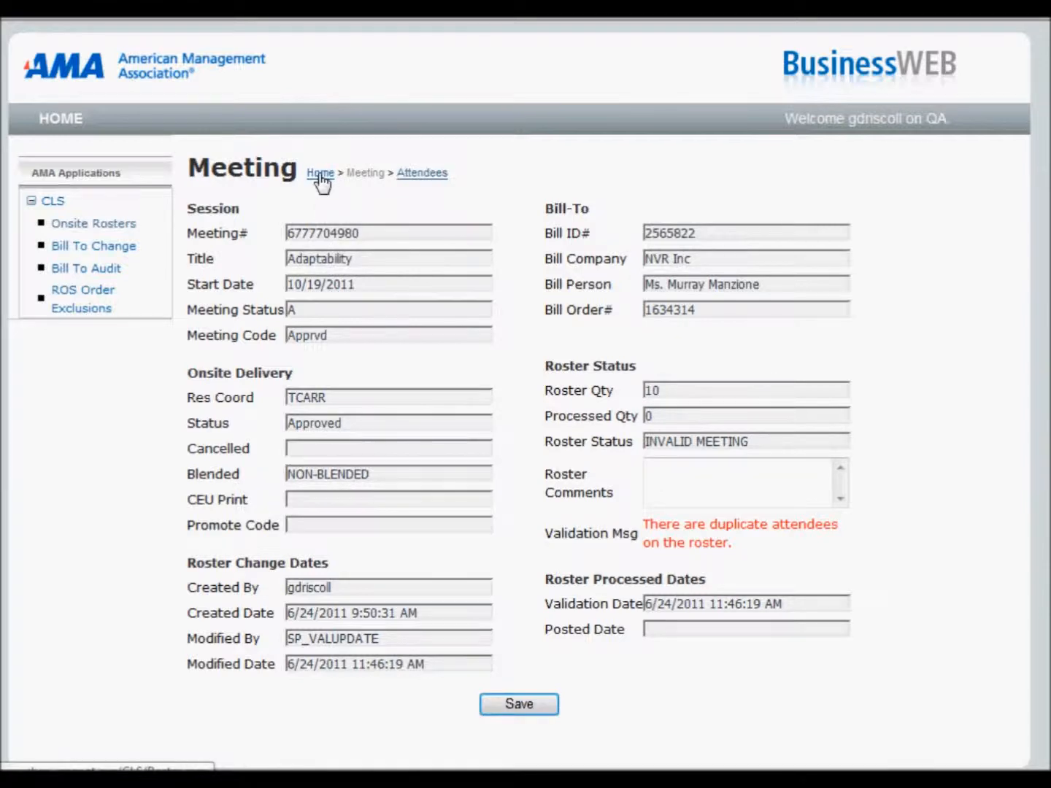
Step: Delete the duplicate attendee in the seventh row of the NVR Inc attendee list, modified at 11:43:01 AM
{"action": "left_click", "coordinate": [418, 175]}
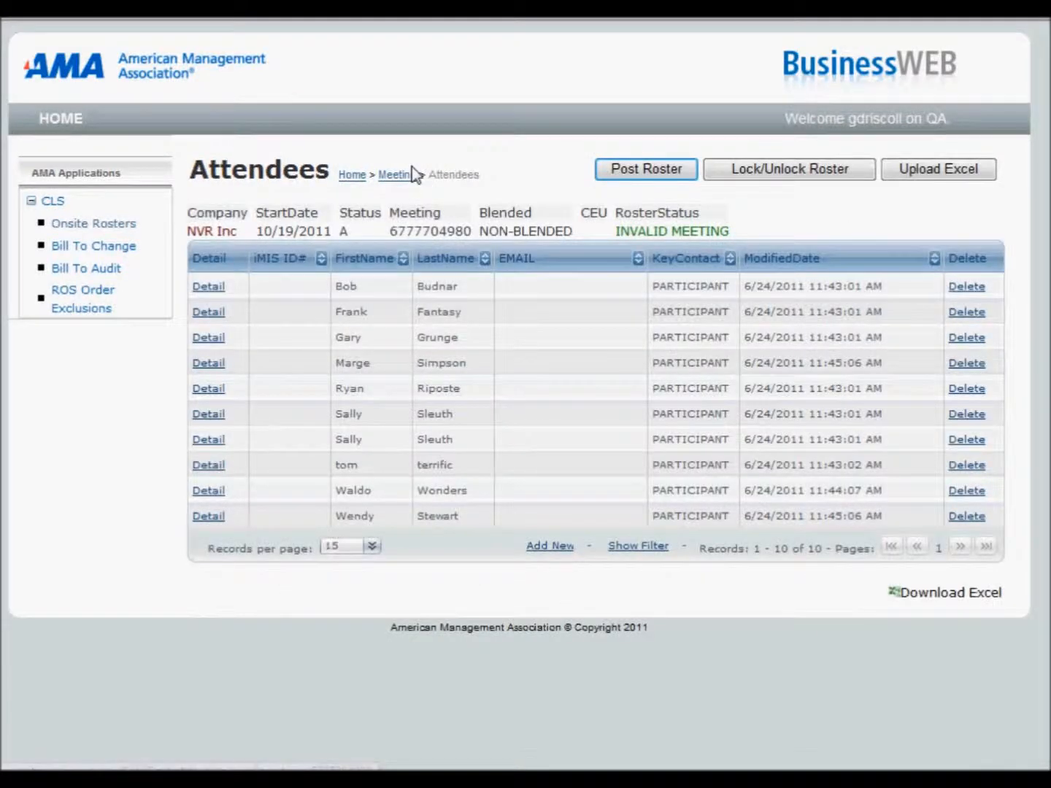
{"action": "left_click", "coordinate": [967, 442]}
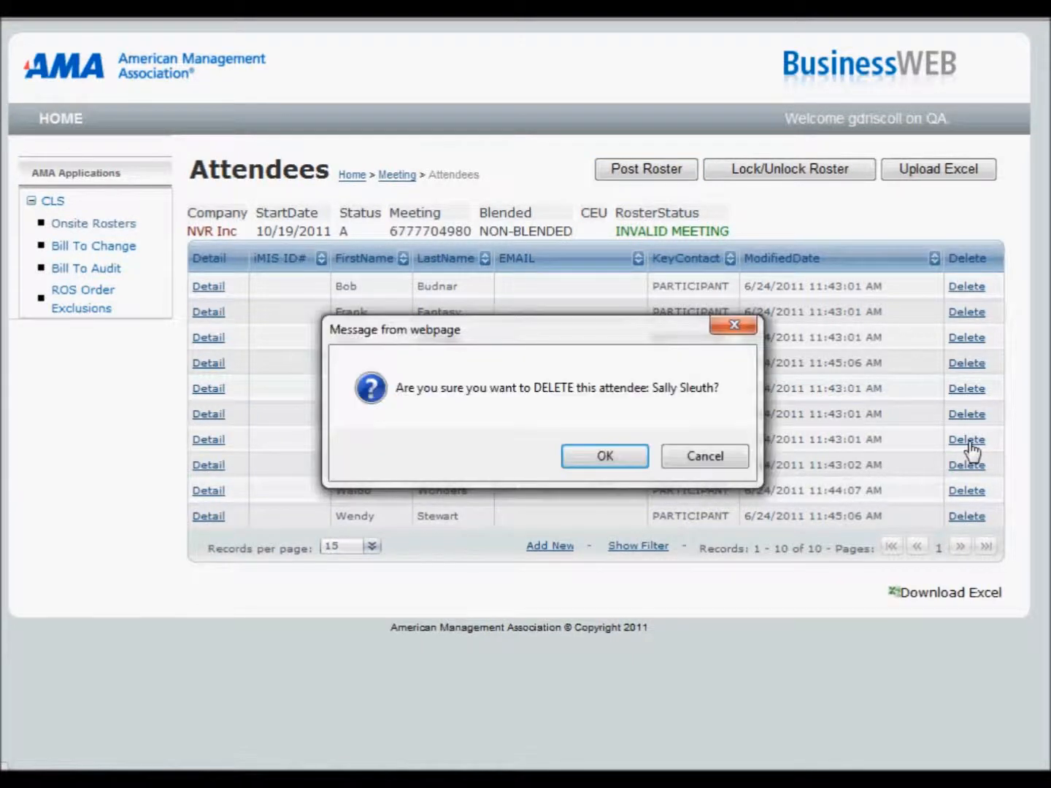
{"action": "left_click", "coordinate": [615, 462]}
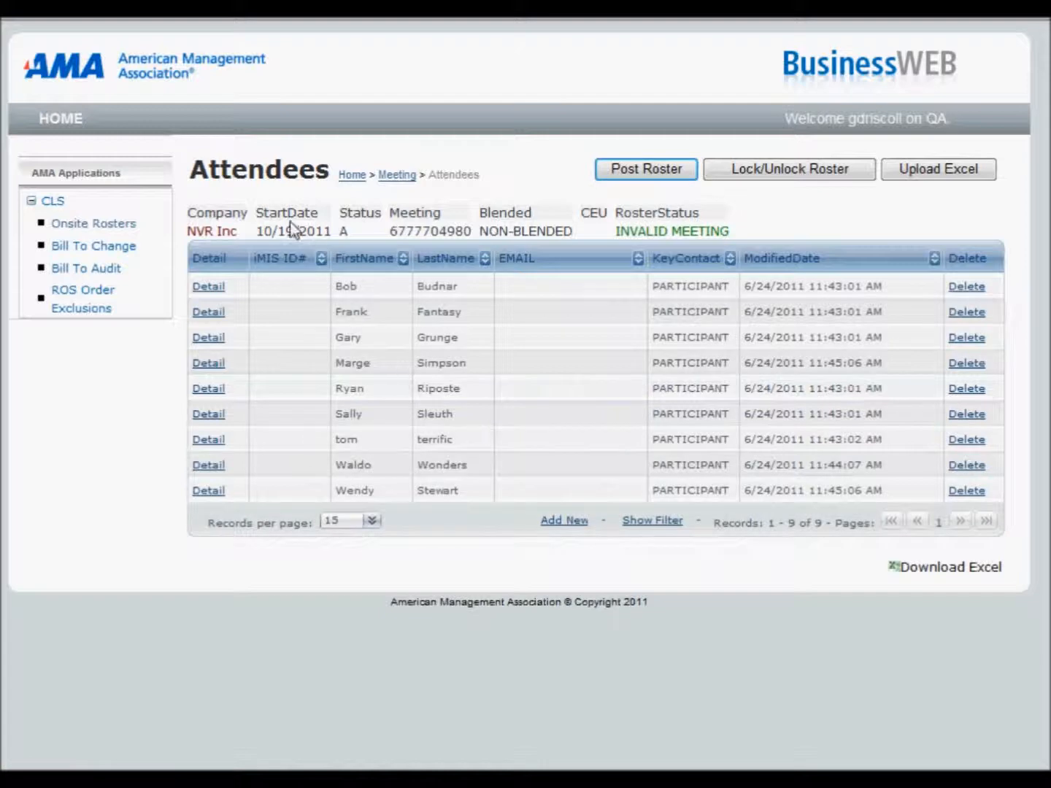
Step: Check the roster status and validation message of the NVR Inc meeting starting 10/19/2011, and return to the deliveries list
{"action": "left_click", "coordinate": [351, 176]}
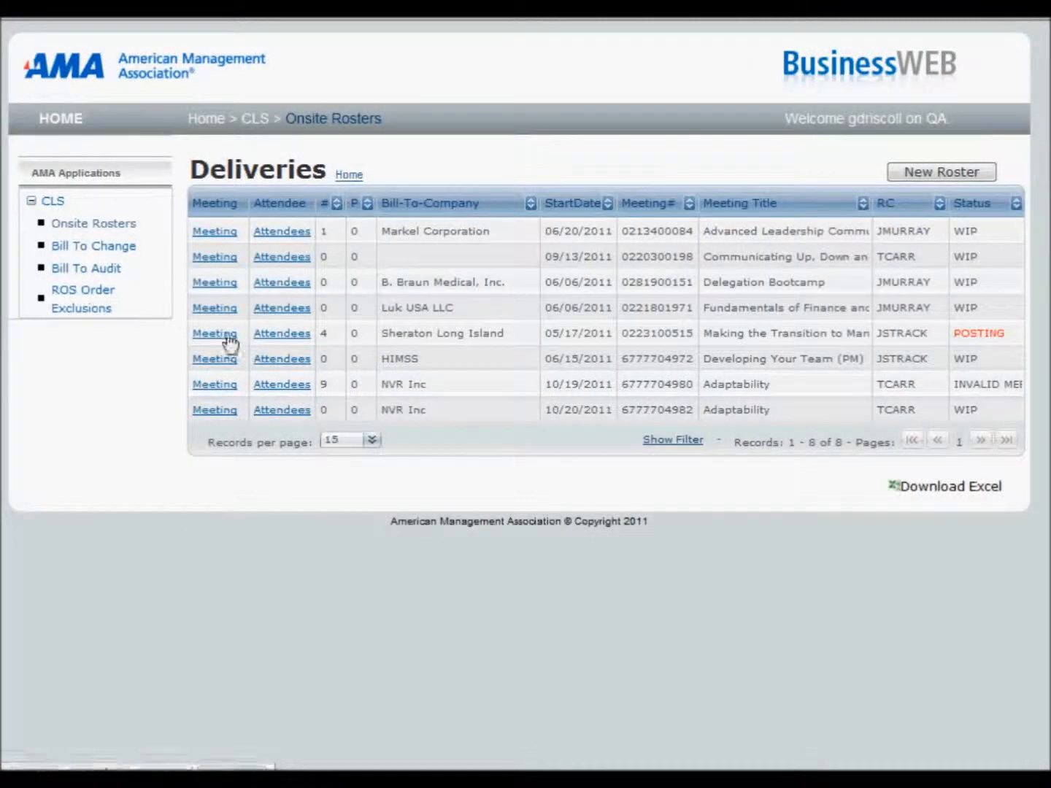
{"action": "left_click", "coordinate": [219, 387]}
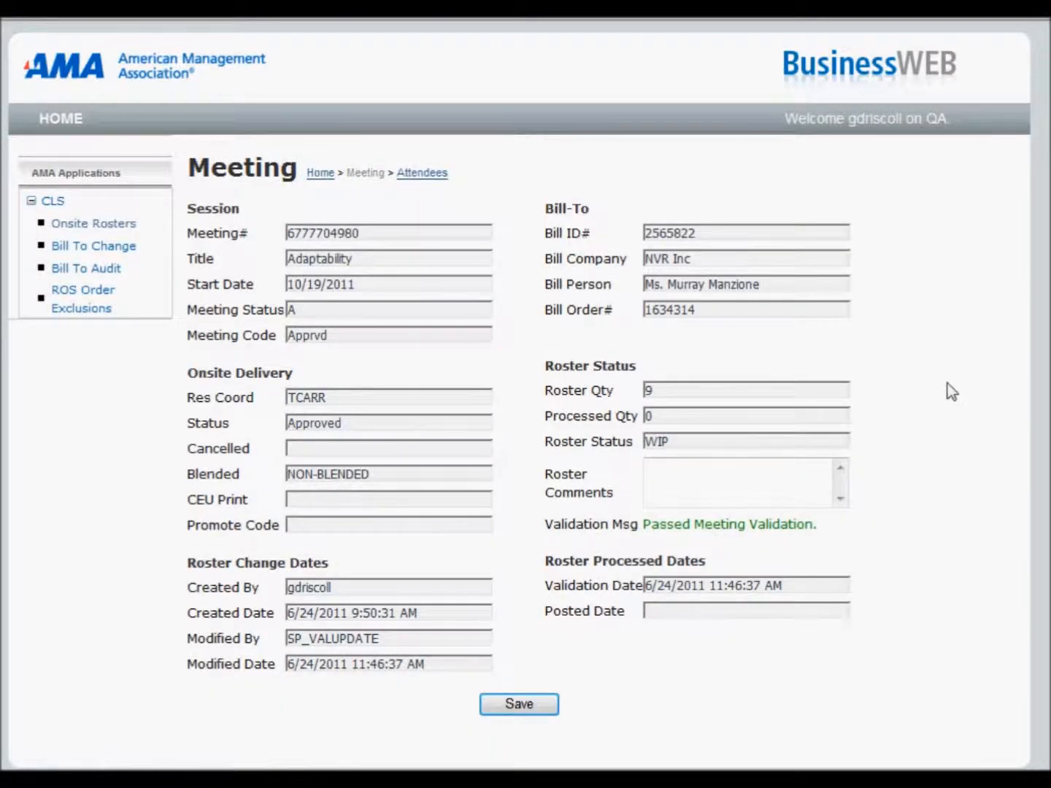
{"action": "left_click", "coordinate": [321, 174]}
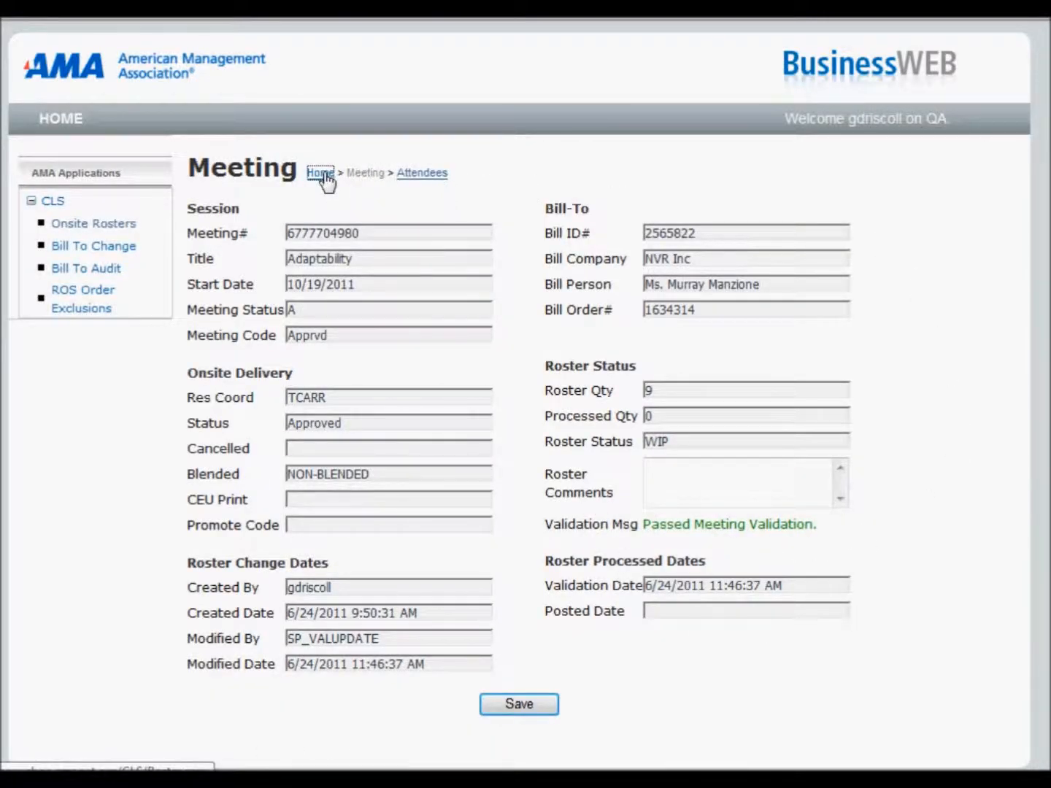